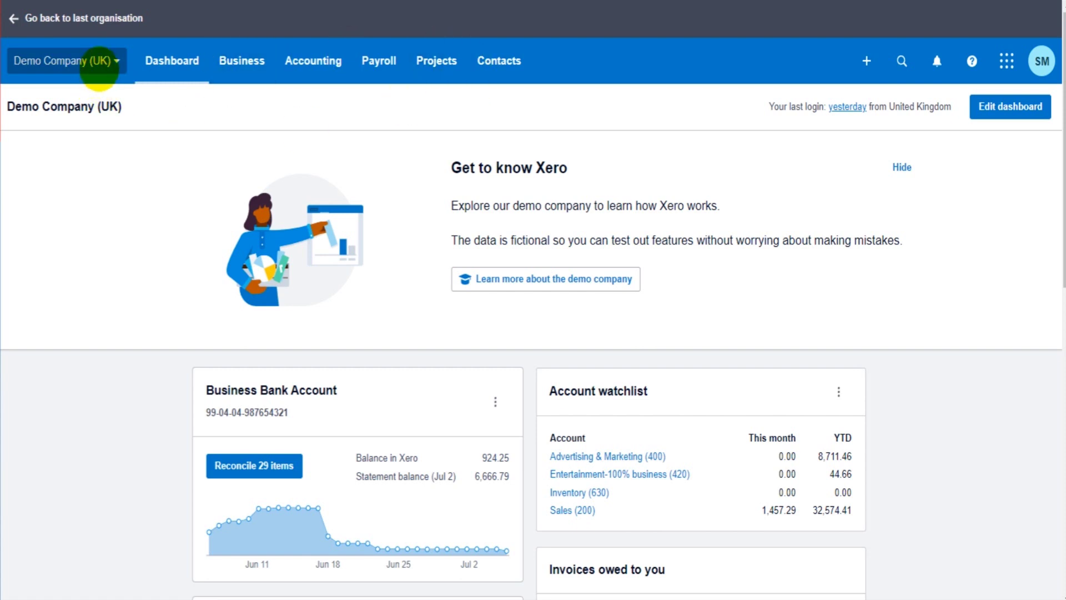
# - Open the Demo Company (UK) organisation dropdown in the dashboard's top navigation bar
pyautogui.click(98, 66)
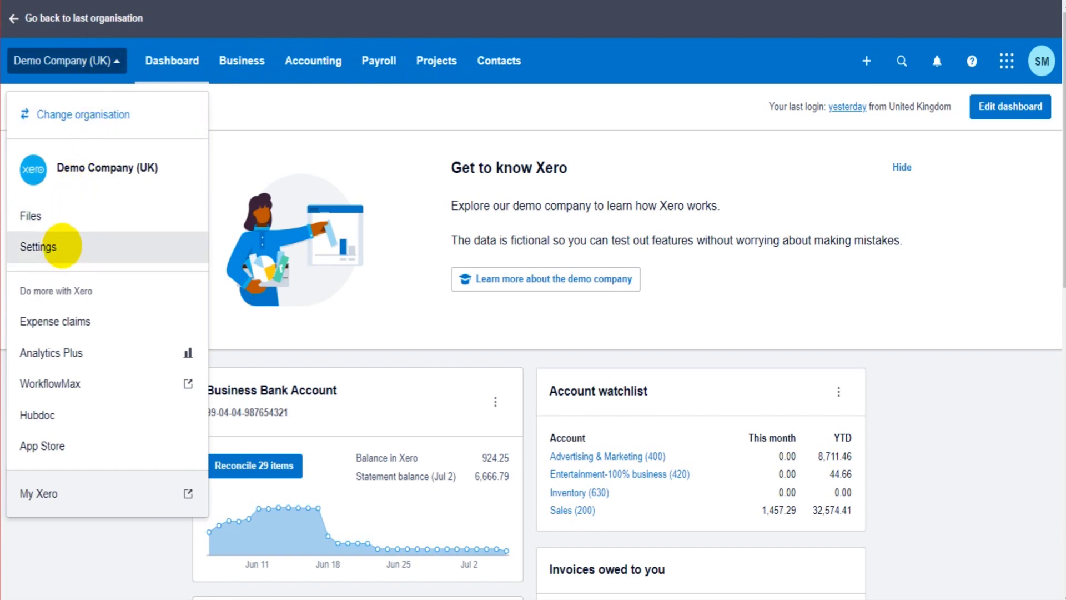
# - Go to the organisation Settings page
pyautogui.click(60, 246)
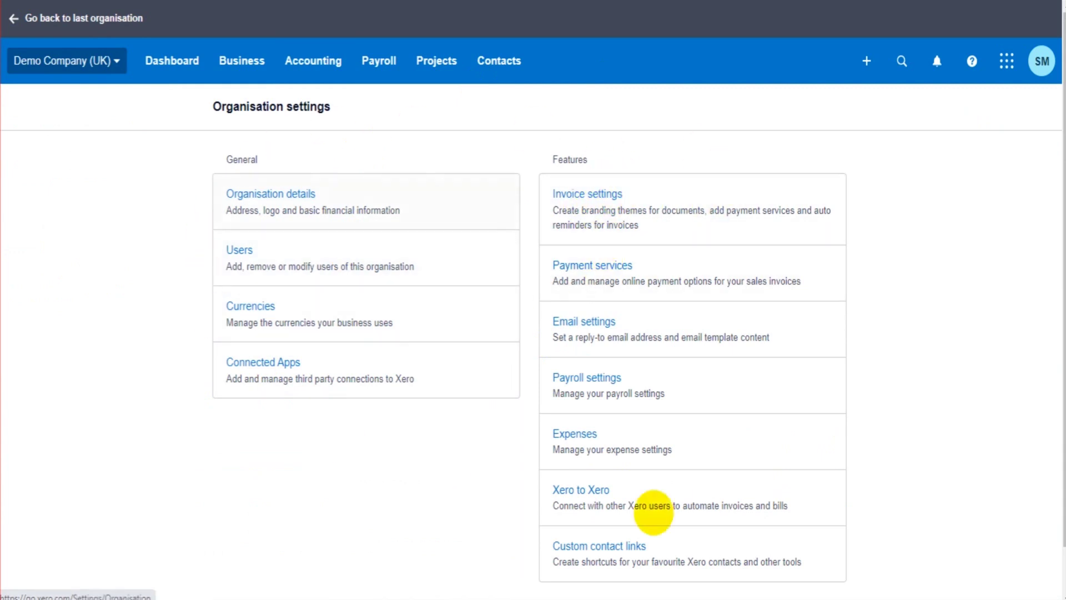
pyautogui.scroll(-1, 547, 239)
pyautogui.scroll(1, 566, 233)
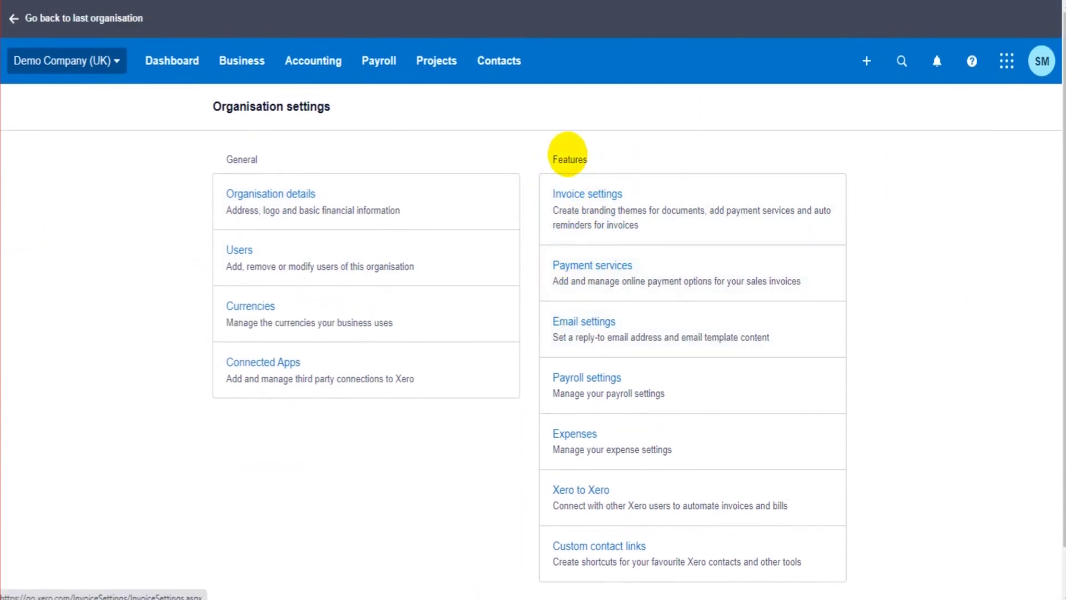
# - Browse the branding themes in Invoice settings, then open the Invoice Reminders page
pyautogui.click(603, 200)
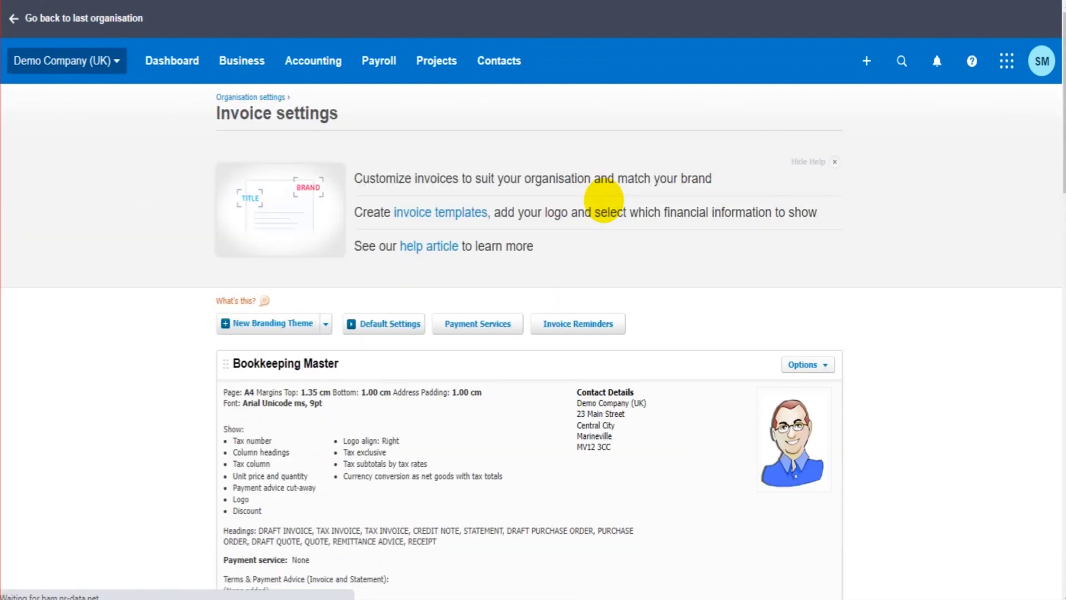
pyautogui.scroll(-4, 208, 326)
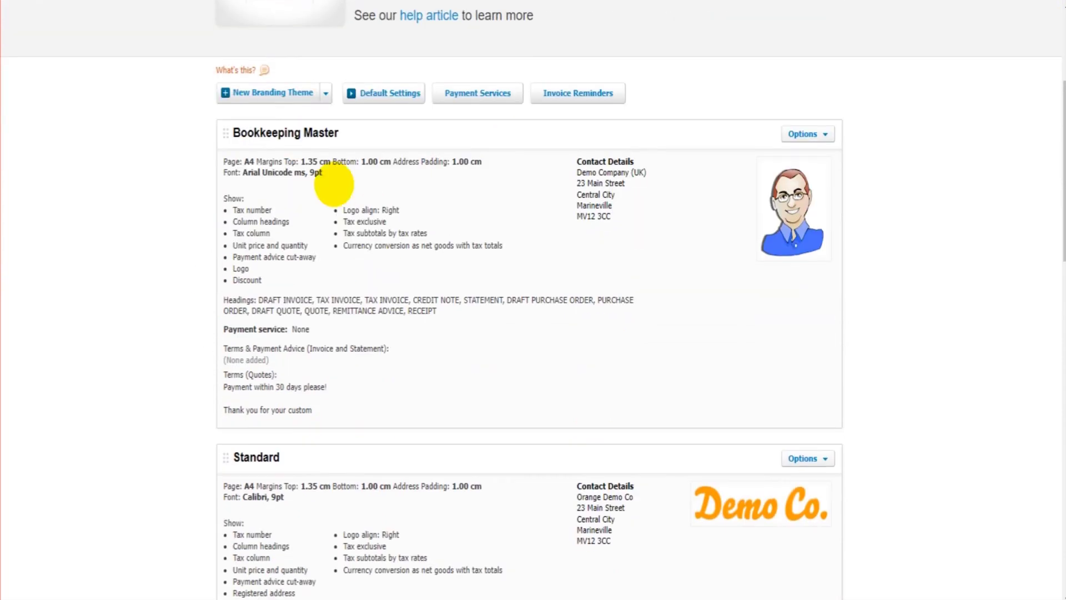
pyautogui.scroll(-7, 344, 361)
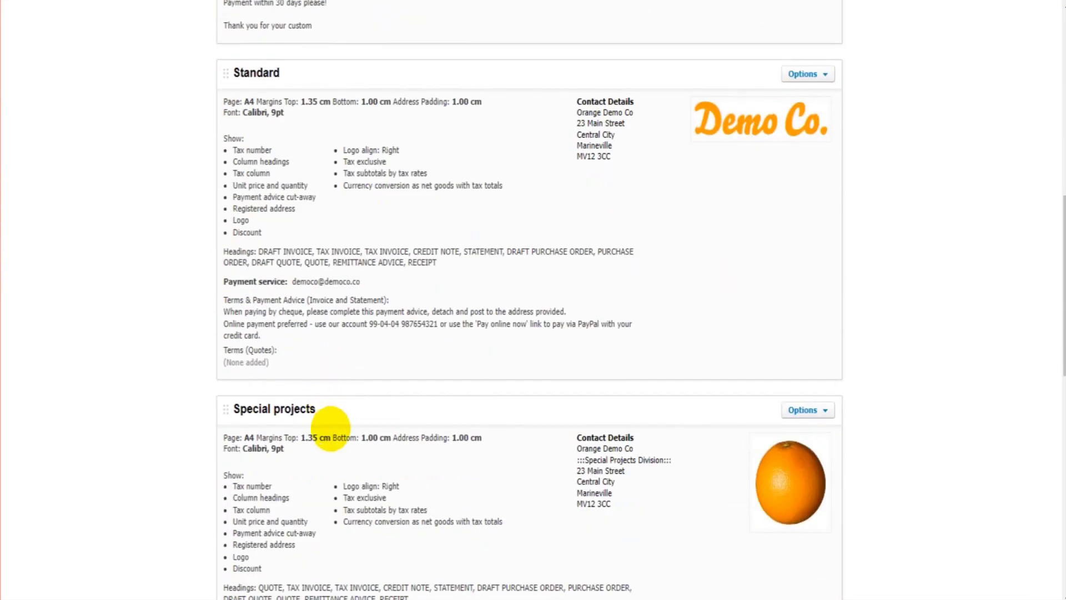
pyautogui.scroll(-4, 357, 423)
pyautogui.scroll(9, 374, 435)
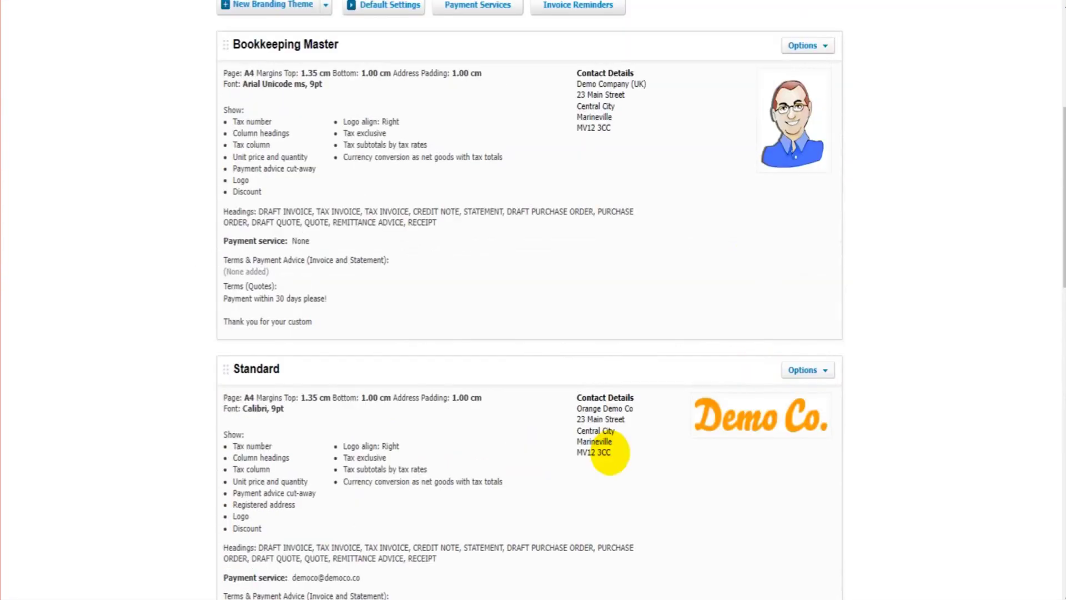
pyautogui.scroll(4, 631, 310)
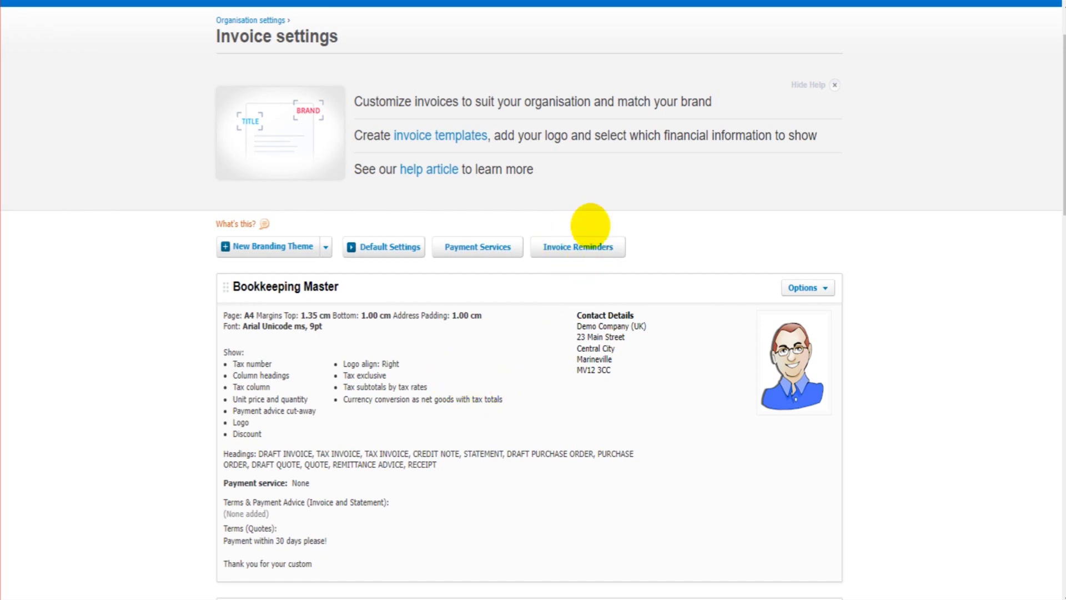
pyautogui.click(571, 252)
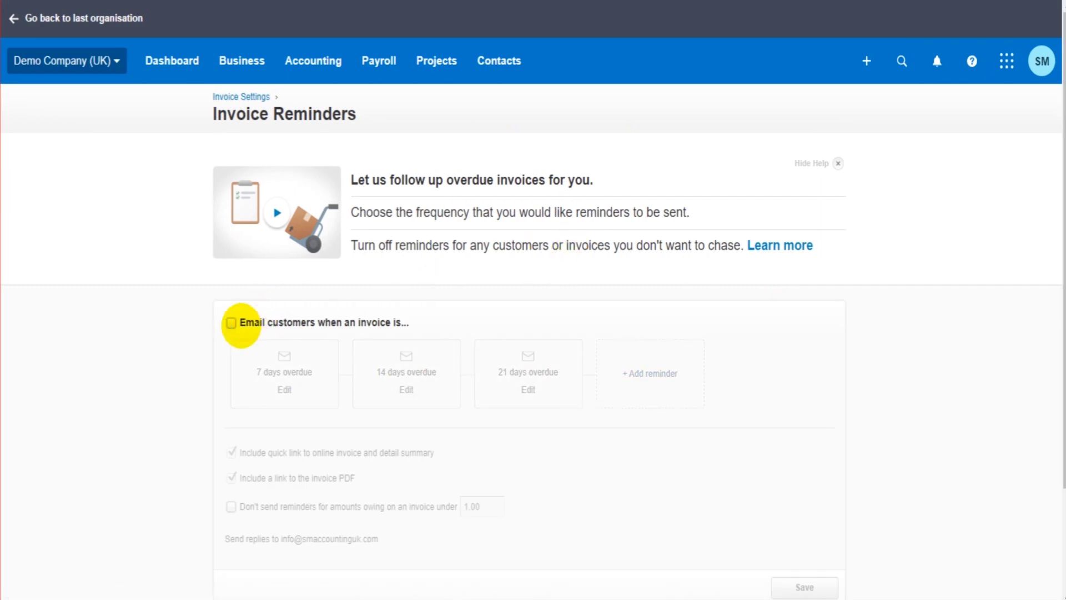
# - Tick 'Email customers when an invoice is...' to enable the 7, 14 and 21-day reminders
pyautogui.click(231, 322)
pyautogui.scroll(-2, 490, 476)
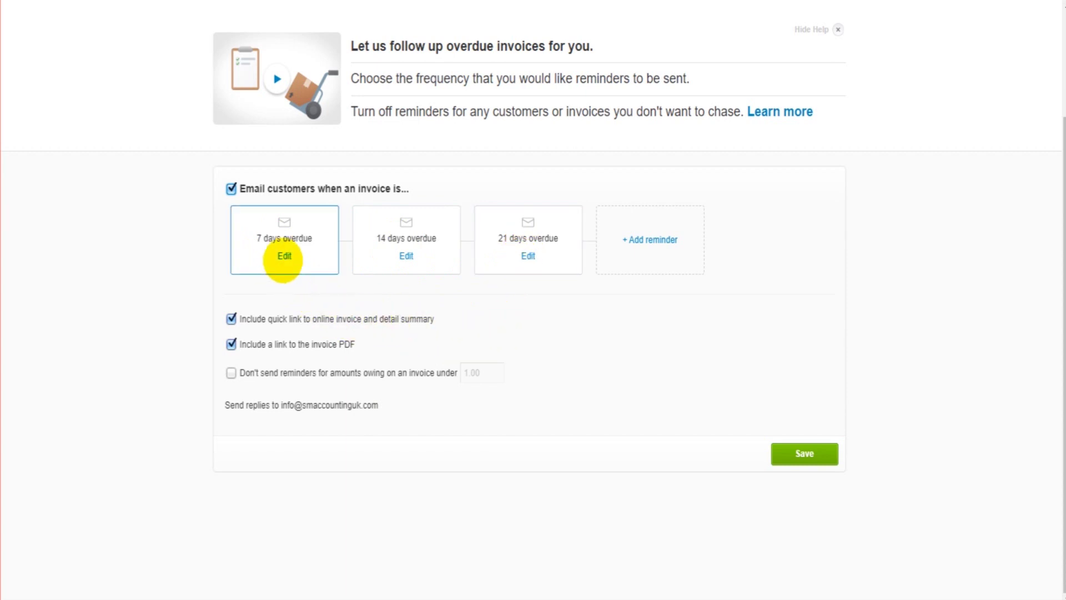
# - Open Edit on the 7 days overdue card and inspect its placeholder subject and message body
pyautogui.click(285, 256)
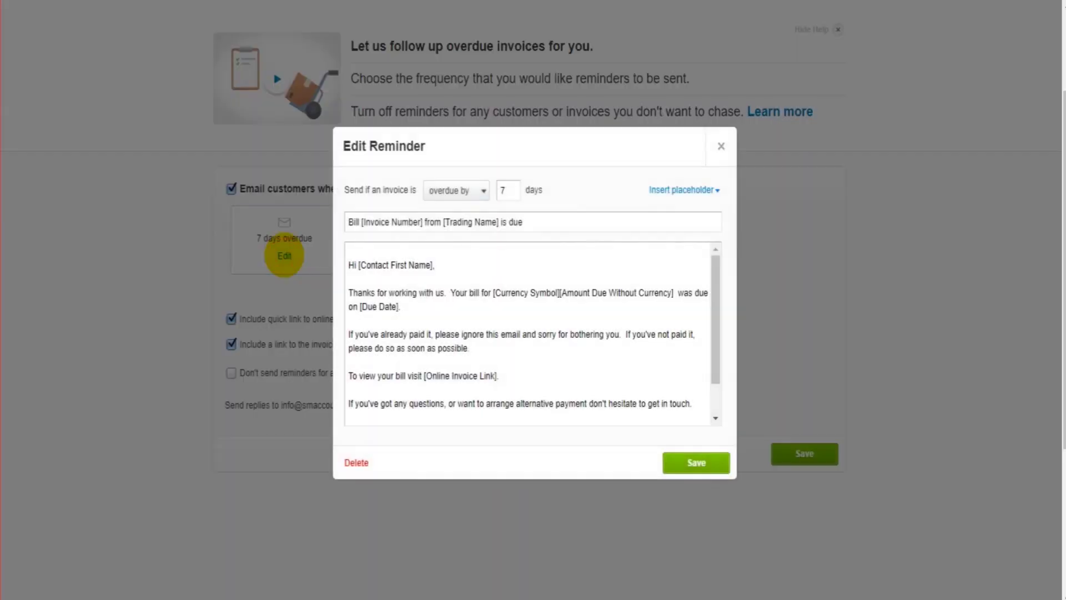
pyautogui.moveTo(543, 221); pyautogui.dragTo(405, 222)
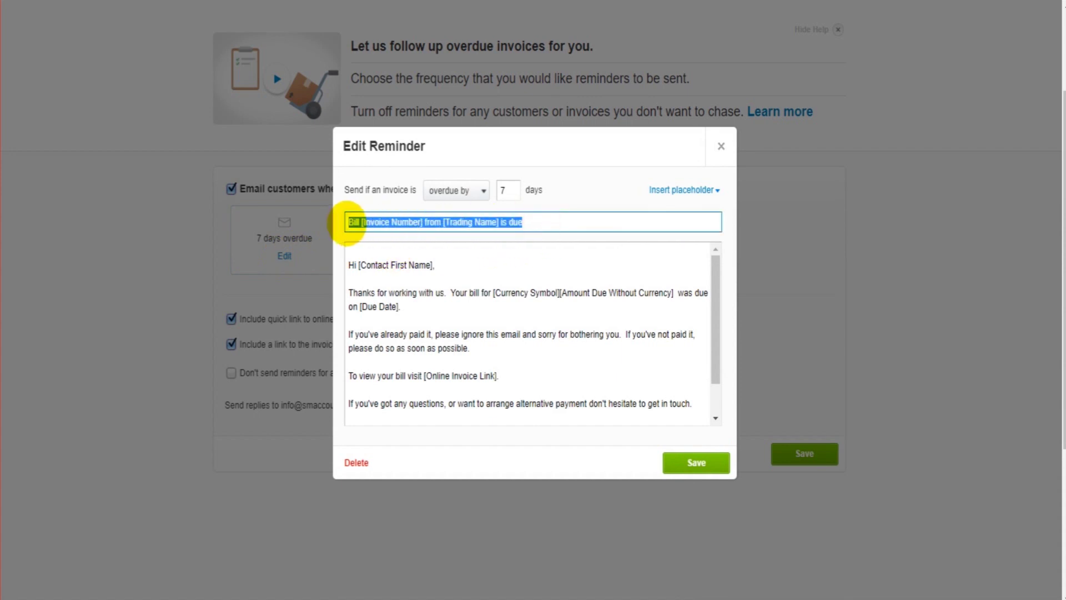
pyautogui.click(445, 222)
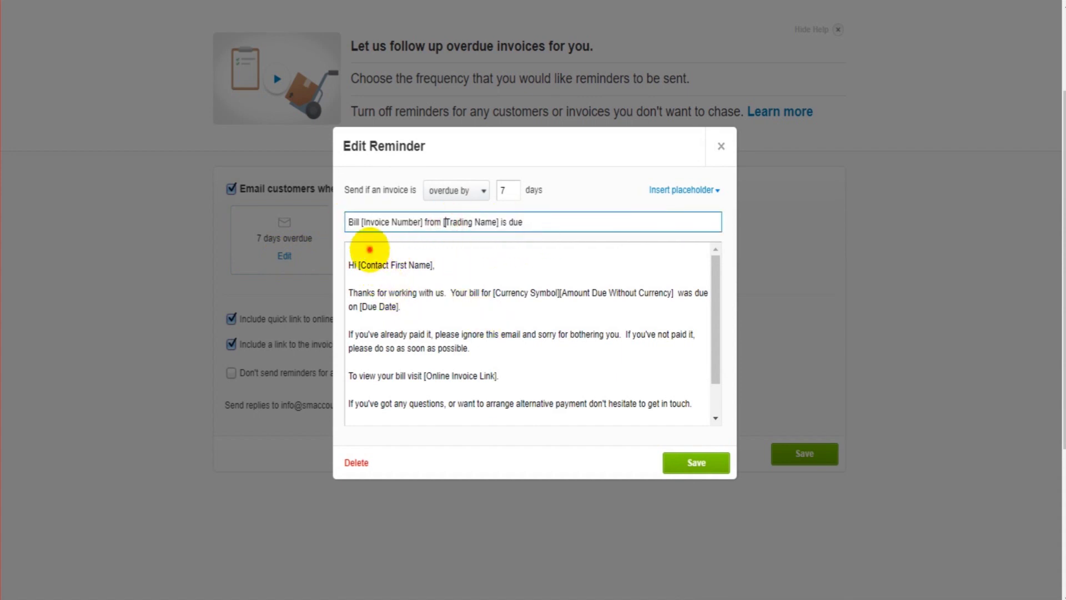
pyautogui.moveTo(358, 250); pyautogui.dragTo(616, 248)
pyautogui.click(599, 334)
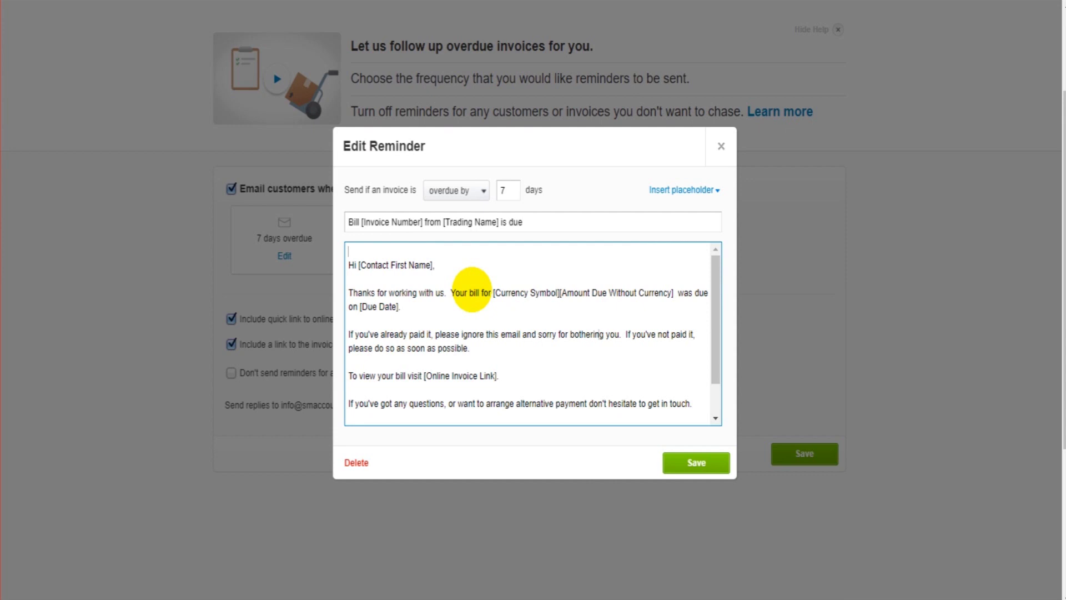
pyautogui.click(350, 265)
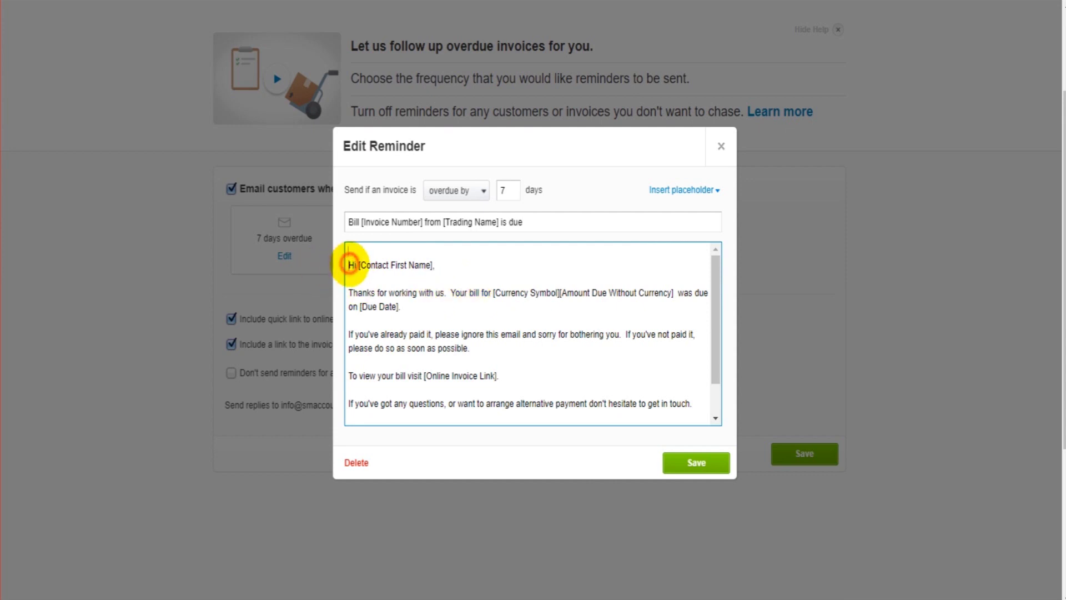
# - Clean up stray characters typed after 'possible.' in the message body
pyautogui.press('Up')
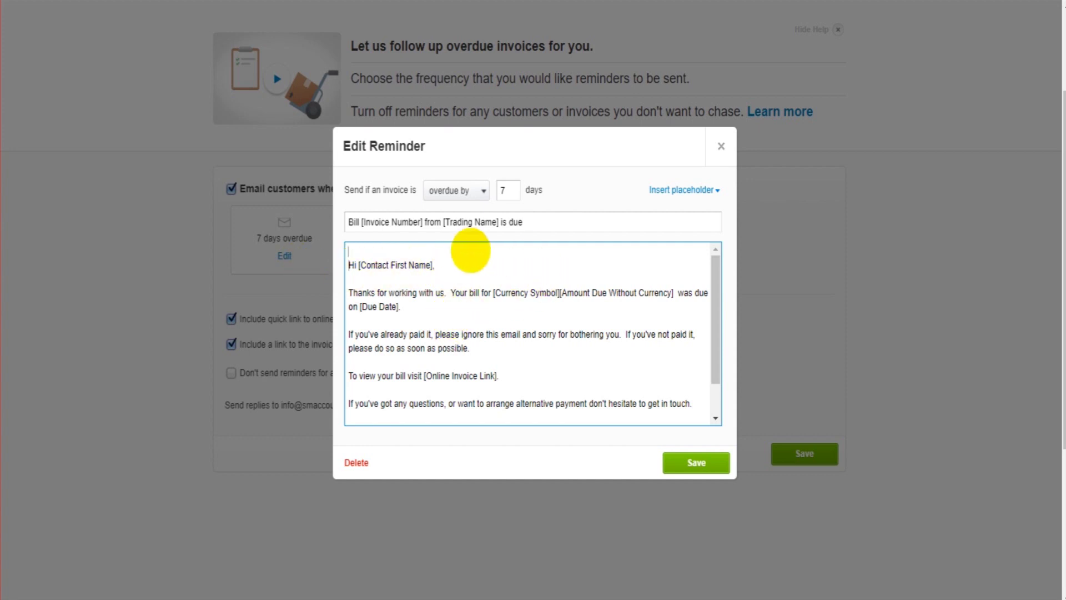
pyautogui.scroll(-2, 523, 273)
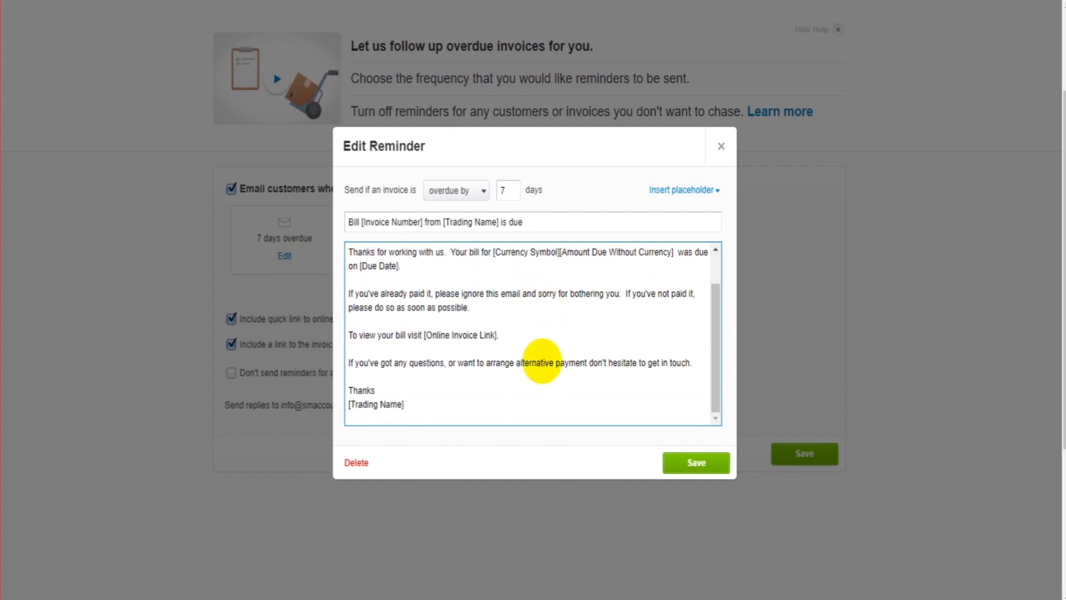
pyautogui.scroll(2, 543, 381)
pyautogui.click(405, 334)
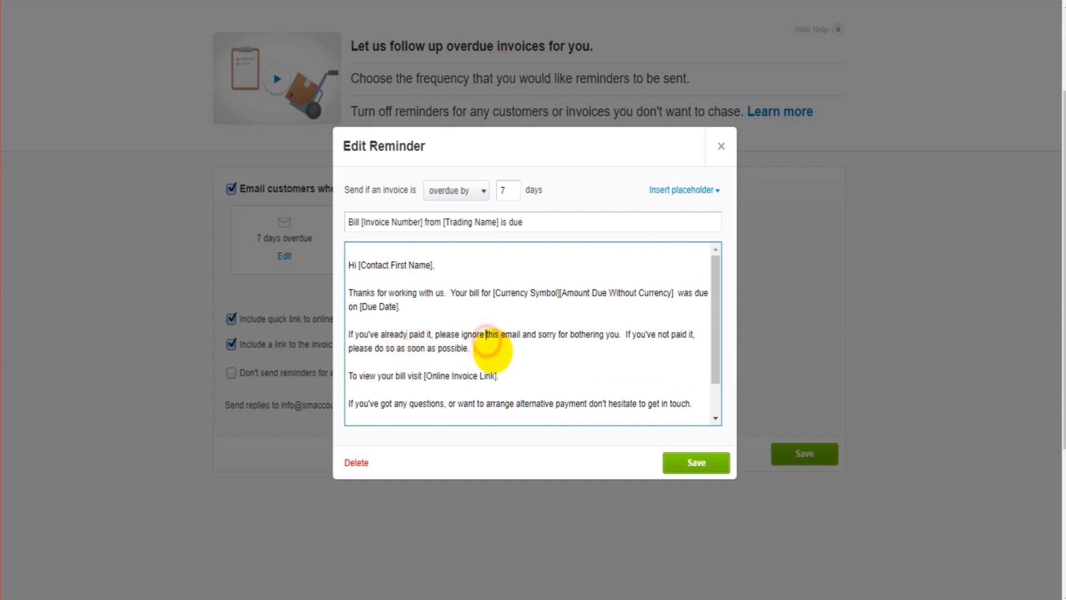
pyautogui.click(492, 344)
pyautogui.write('knk')
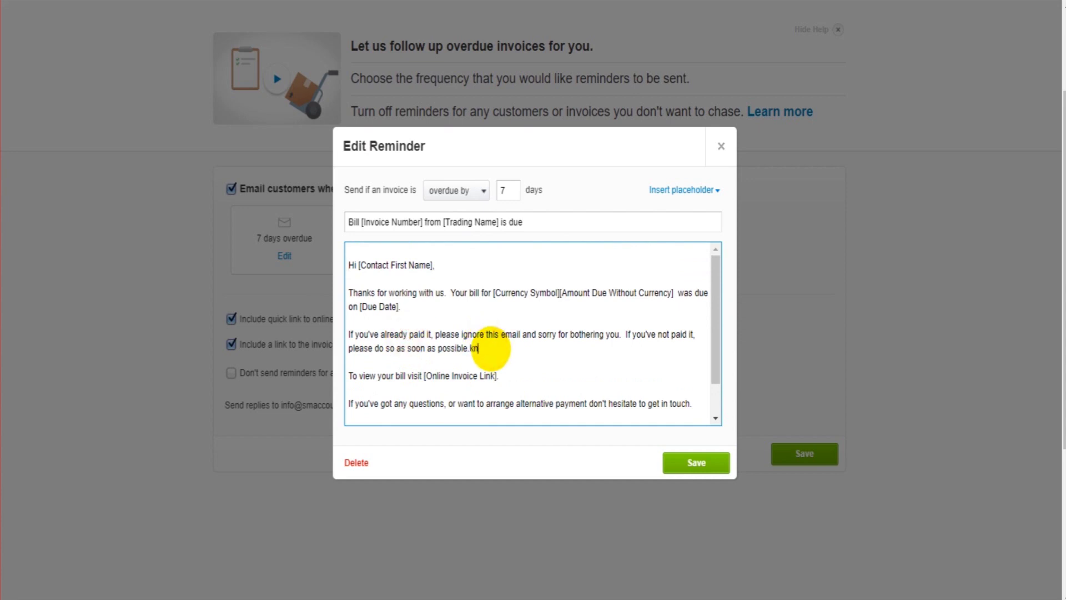
pyautogui.press('BackSpace')
pyautogui.press('BackSpace')
pyautogui.press('BackSpace')
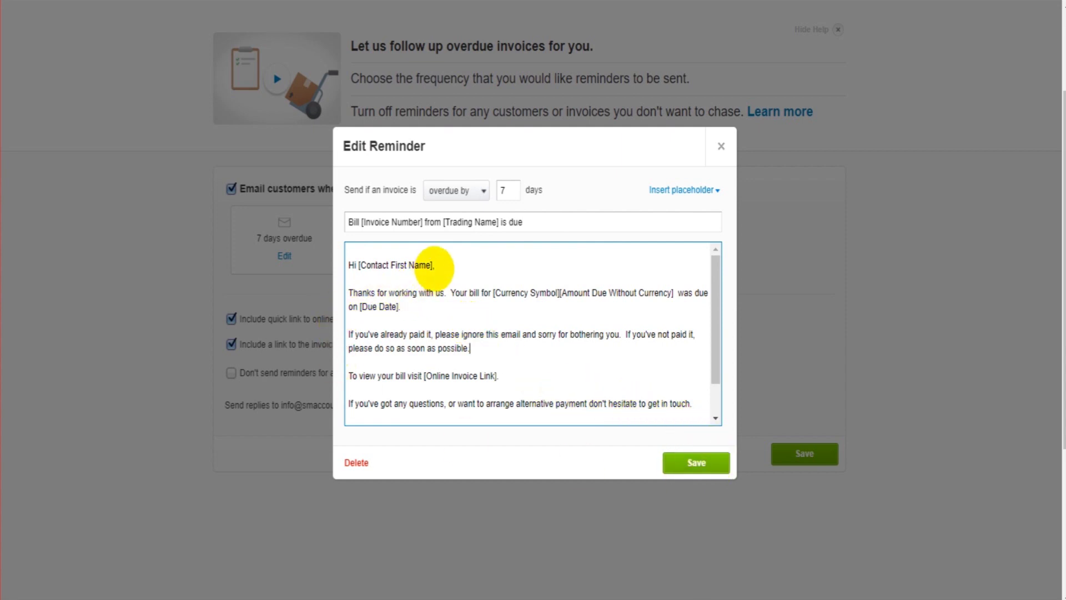
# - Delete the comma after [Contact First Name] in the 'Hi' greeting
pyautogui.moveTo(435, 266); pyautogui.dragTo(357, 265)
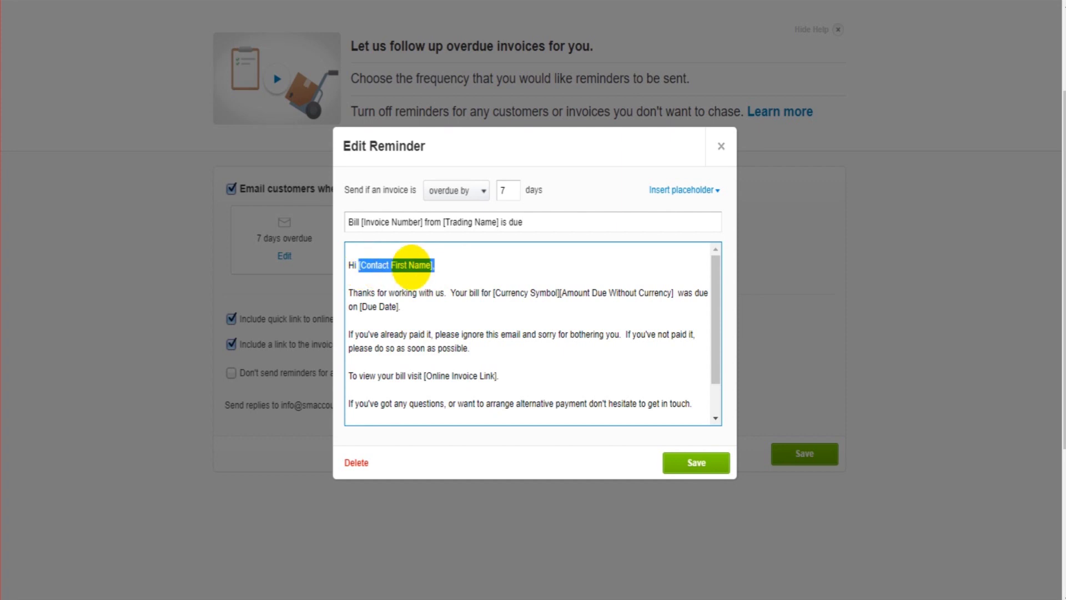
pyautogui.click(464, 268)
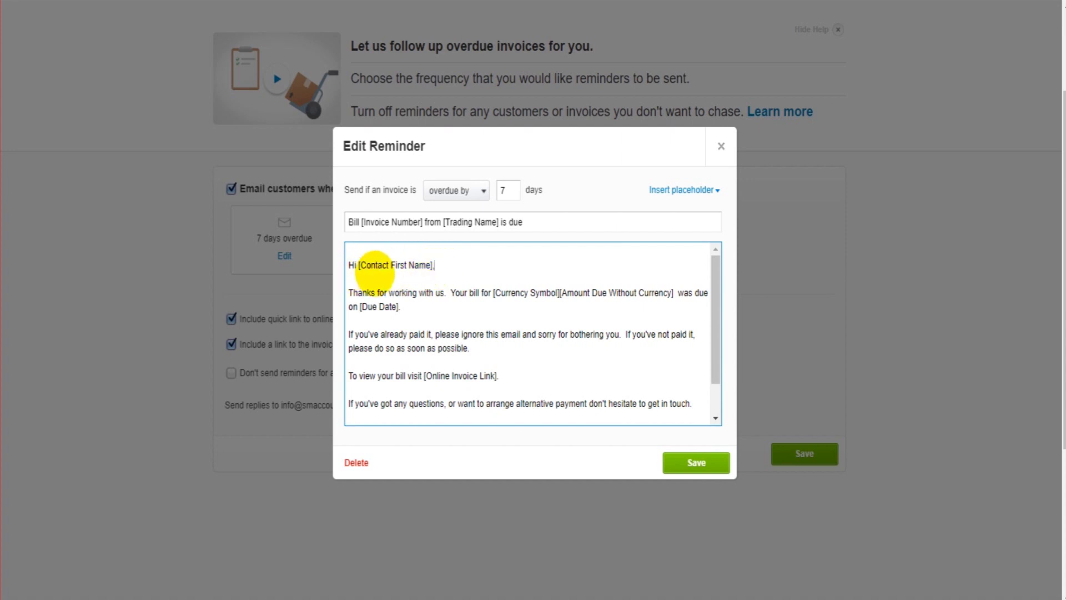
pyautogui.moveTo(451, 266); pyautogui.dragTo(360, 268)
pyautogui.click(473, 265)
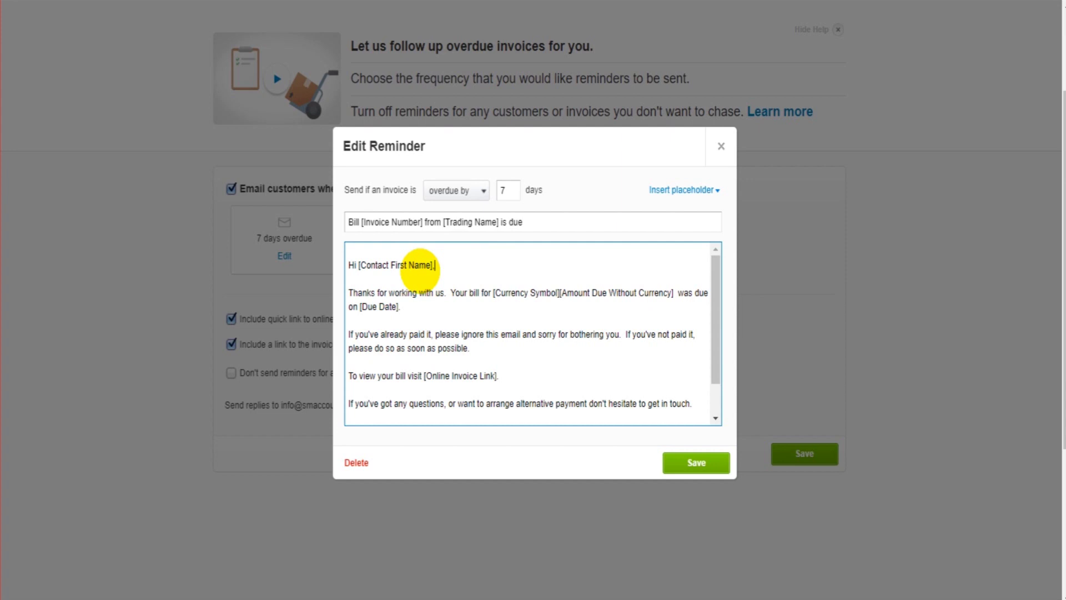
pyautogui.press('BackSpace')
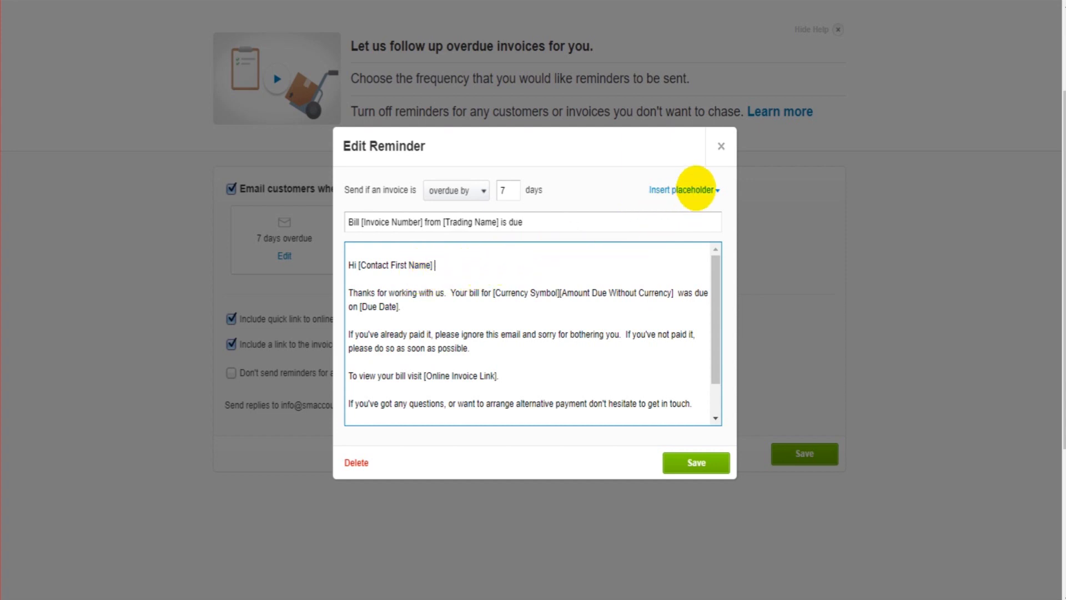
# - Insert the Contact Last Name placeholder after the first name and add a comma
pyautogui.click(706, 190)
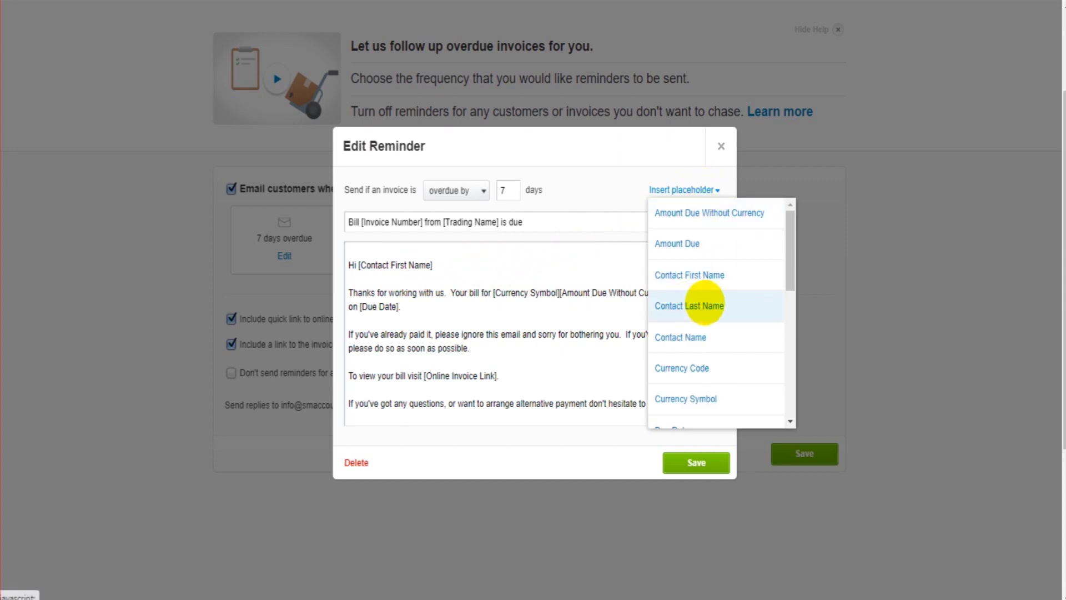
pyautogui.click(702, 304)
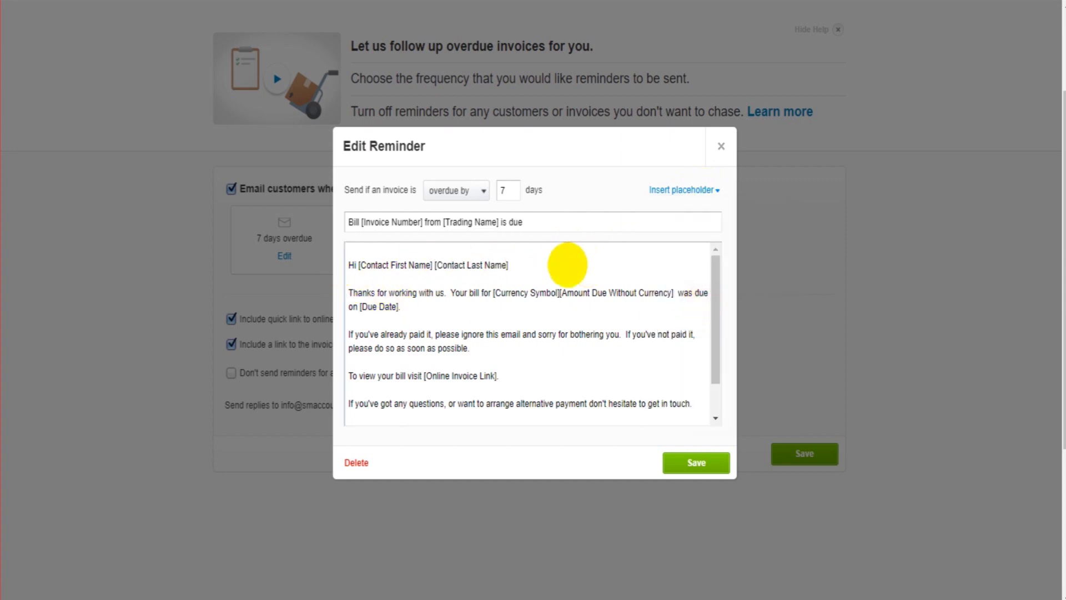
pyautogui.click(525, 264)
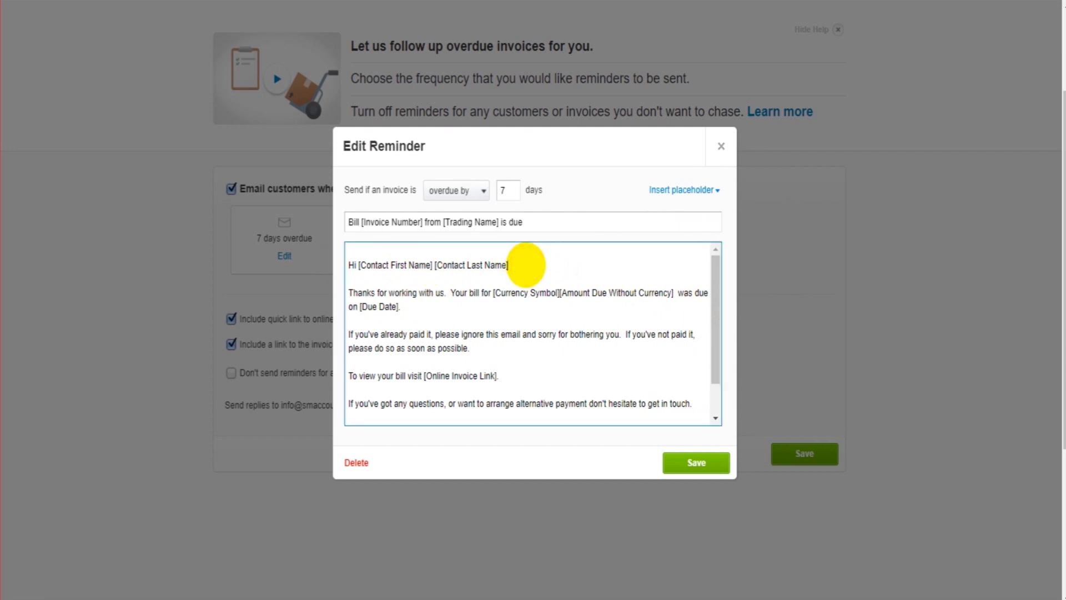
pyautogui.write(',')
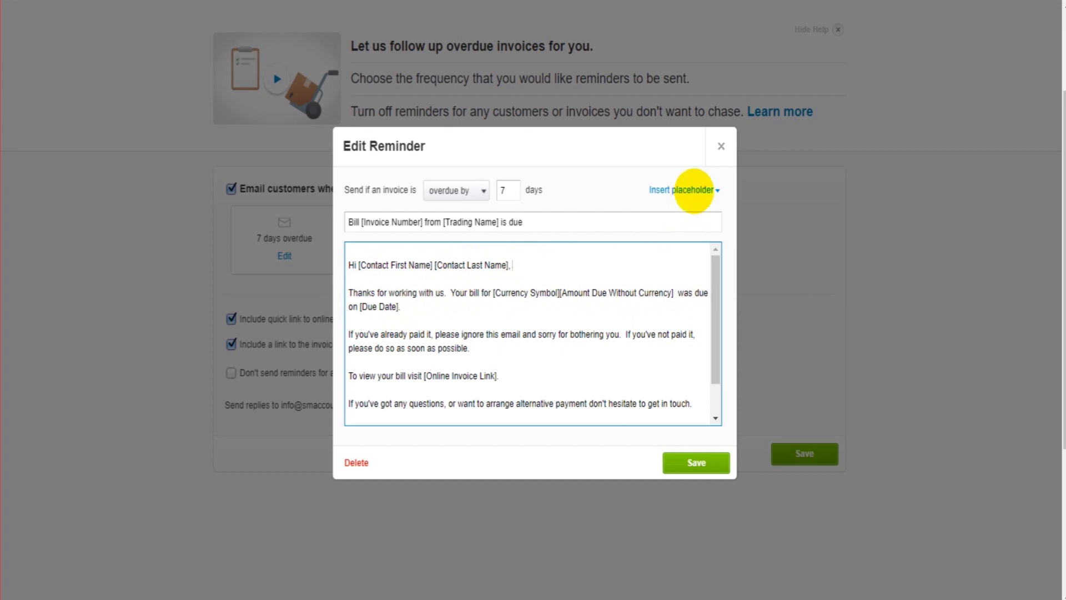
# - Scroll through the Insert placeholder list to confirm Contact Last Name is available
pyautogui.click(693, 191)
pyautogui.scroll(-2, 722, 261)
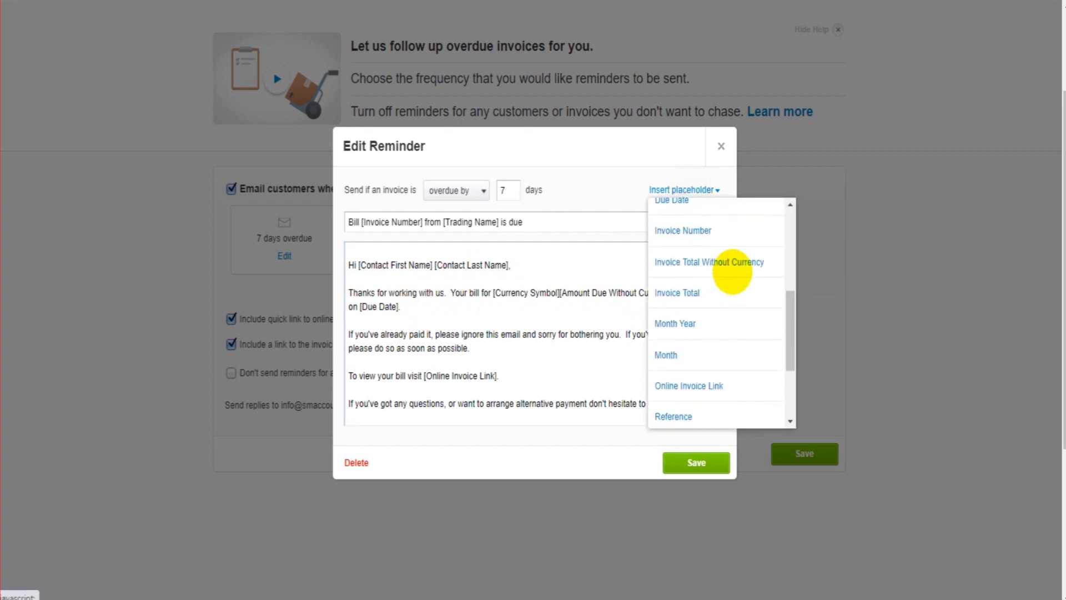
pyautogui.scroll(-3, 731, 275)
pyautogui.scroll(6, 727, 288)
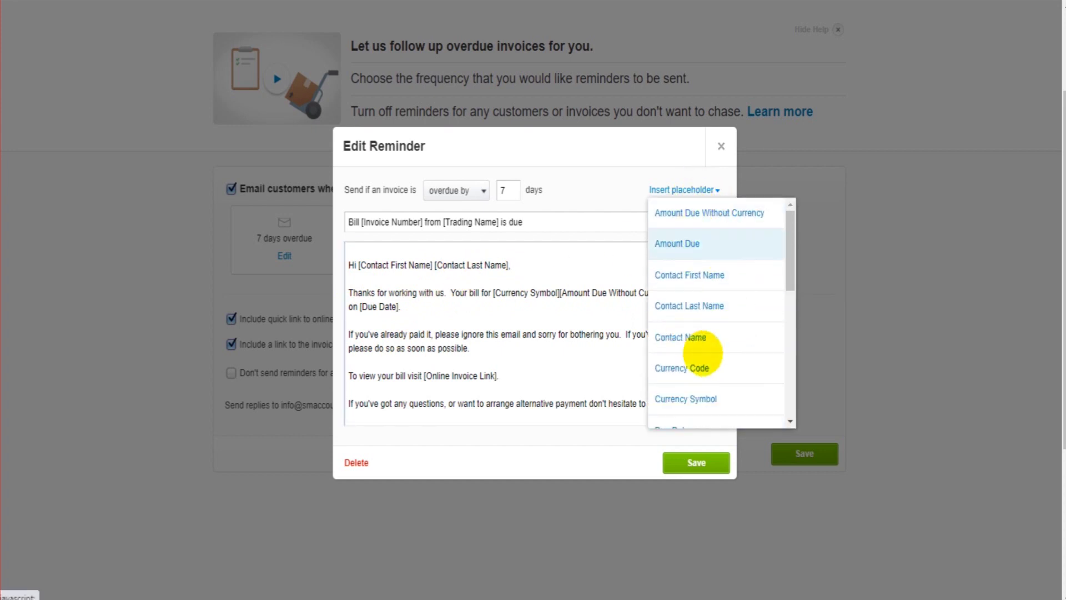
pyautogui.scroll(-4, 703, 353)
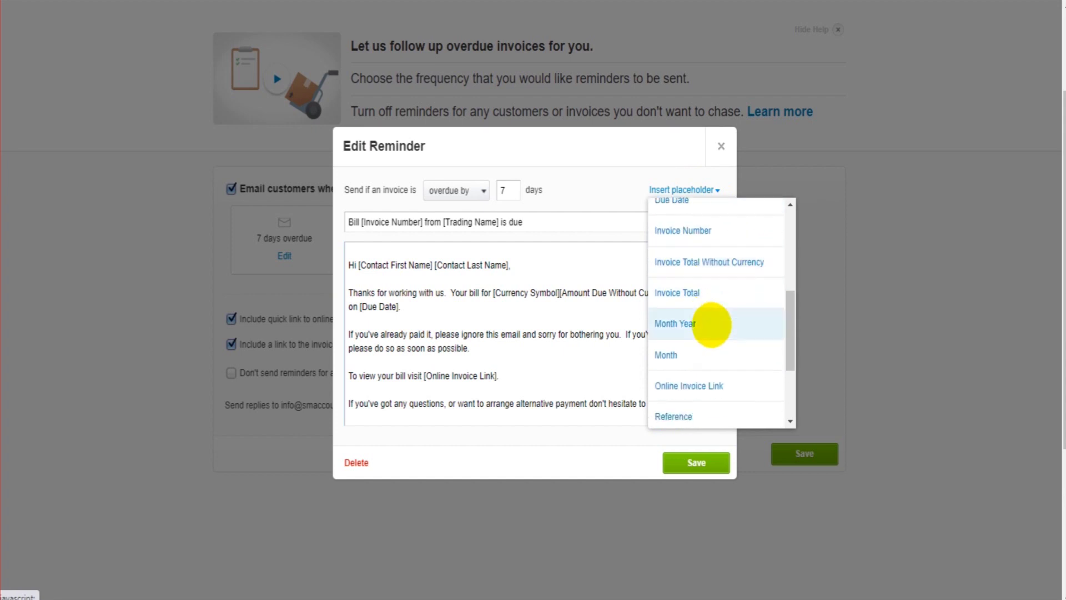
pyautogui.scroll(-3, 711, 325)
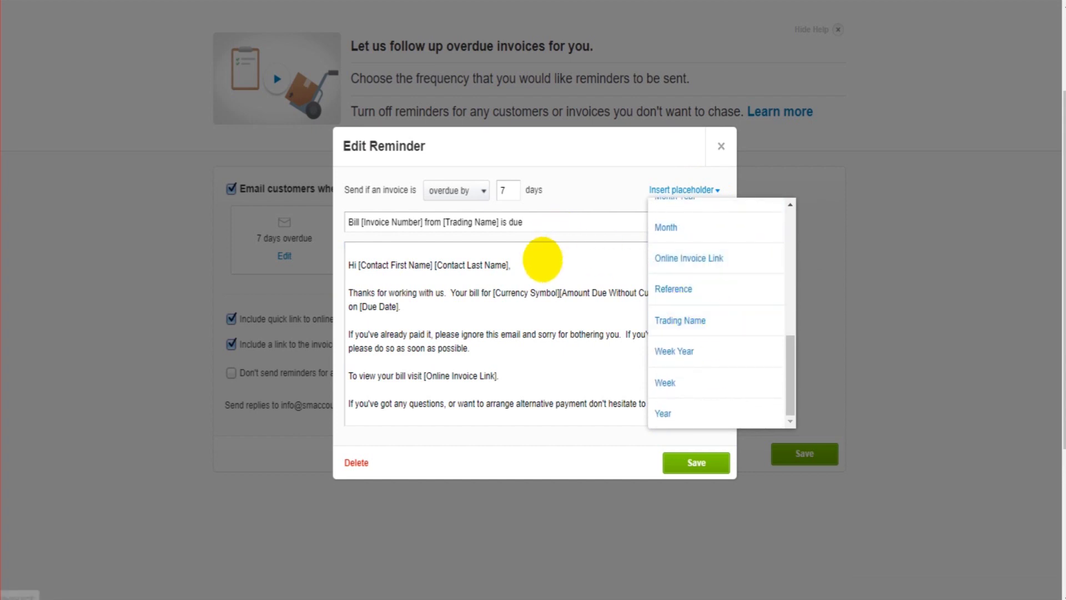
pyautogui.click(541, 266)
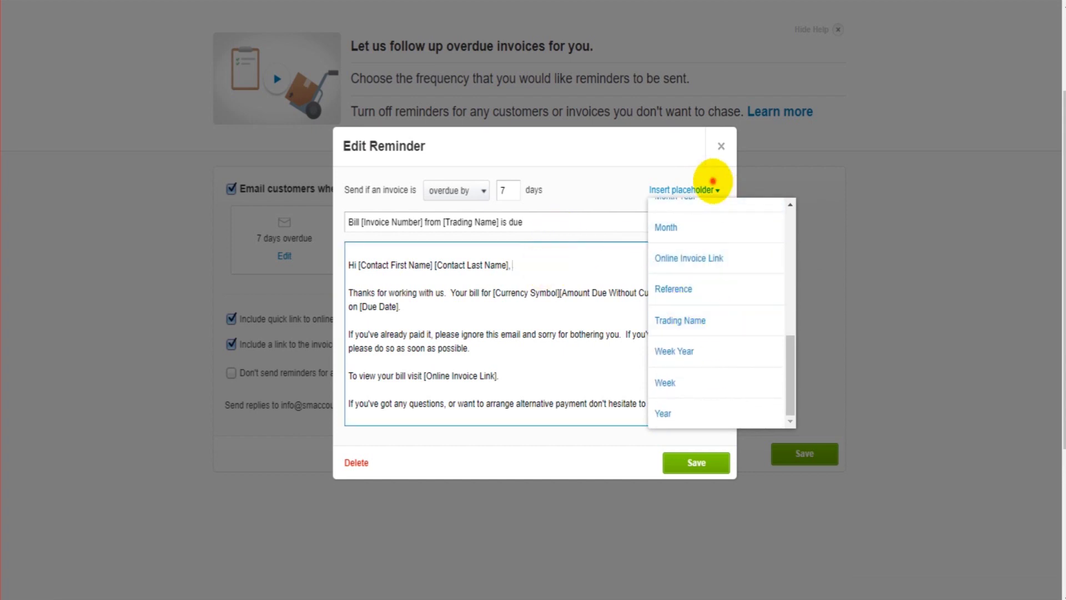
pyautogui.click(709, 190)
# - Save the 7-day reminder email with its first- and last-name greeting
pyautogui.click(532, 264)
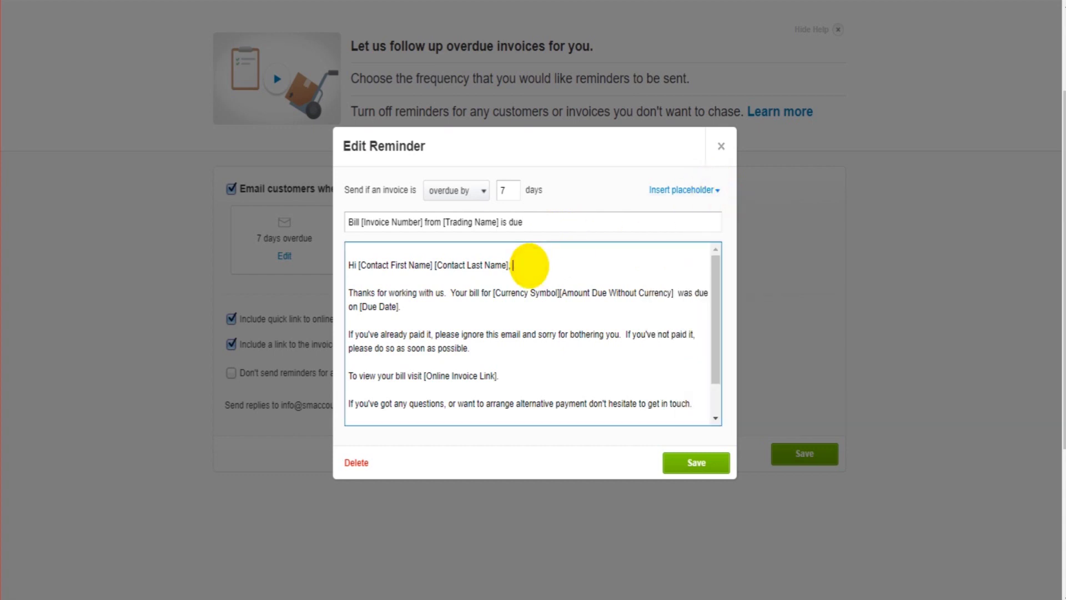
pyautogui.click(699, 201)
pyautogui.click(695, 196)
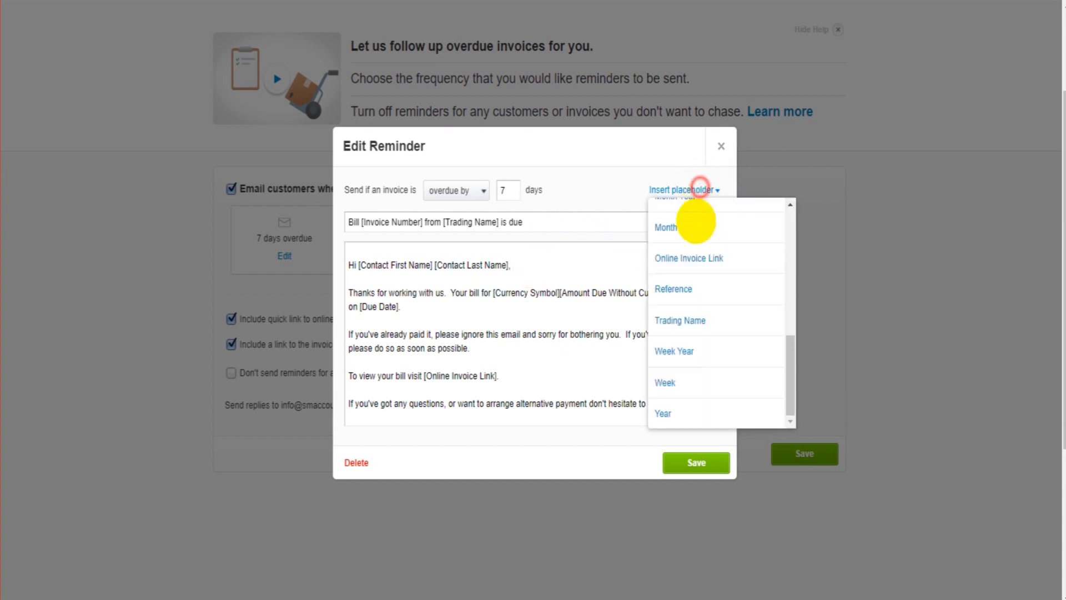
pyautogui.click(598, 266)
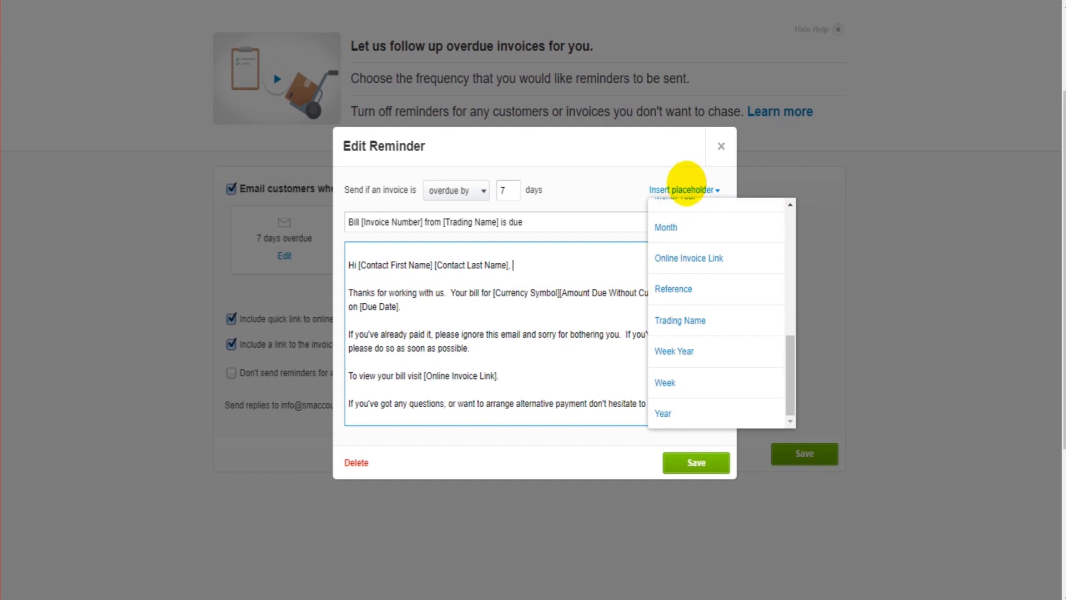
pyautogui.click(683, 189)
pyautogui.click(549, 265)
pyautogui.scroll(-2, 442, 373)
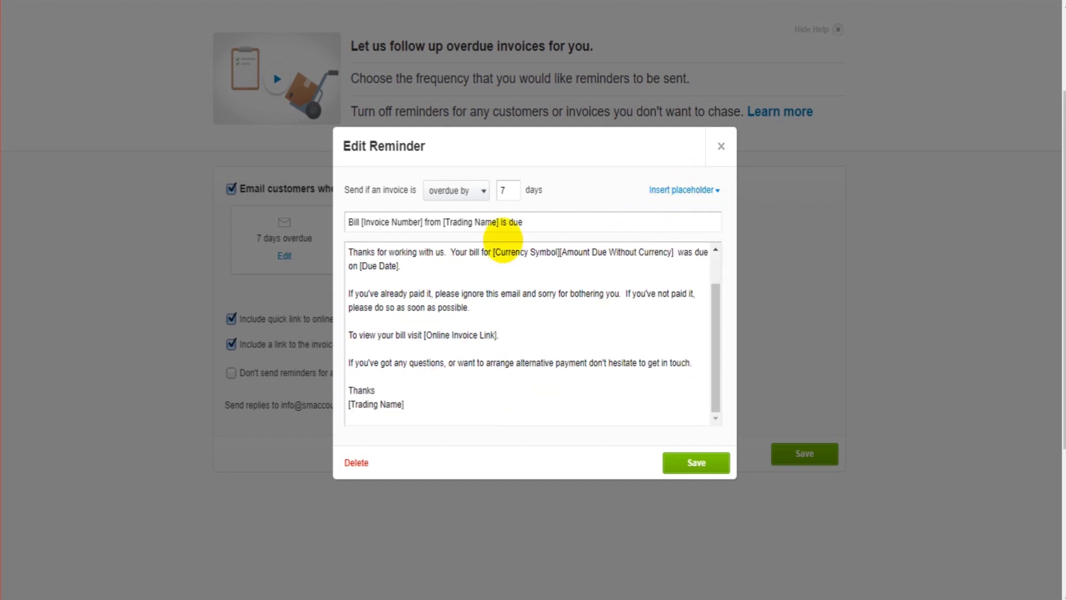
pyautogui.scroll(2, 521, 401)
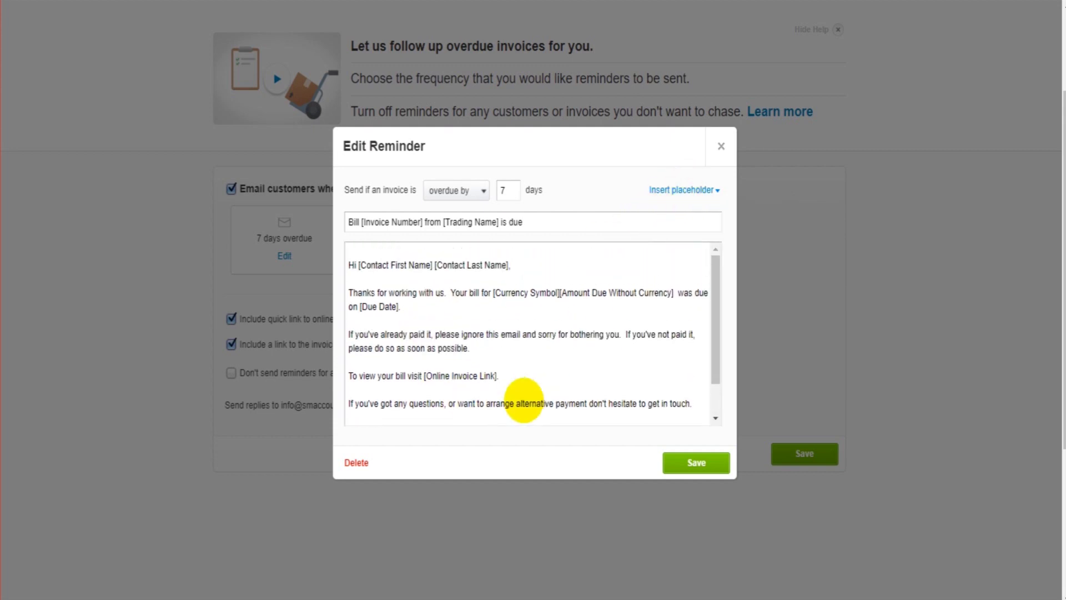
pyautogui.click(703, 463)
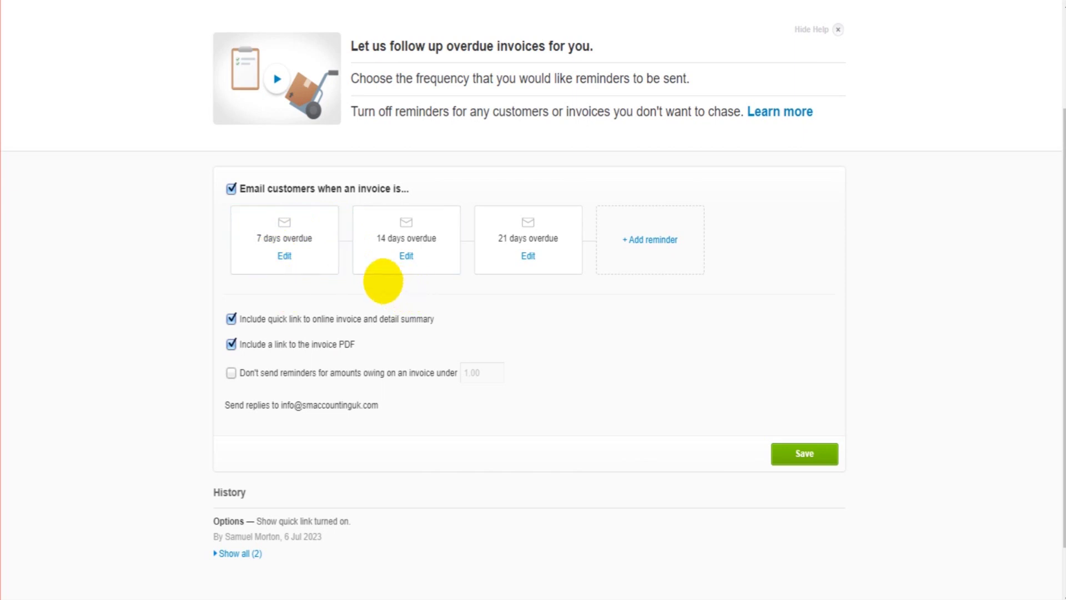
# - Preview the 14-day reminder and Add reminder form unchanged, then reopen the 7-day reminder
pyautogui.click(406, 255)
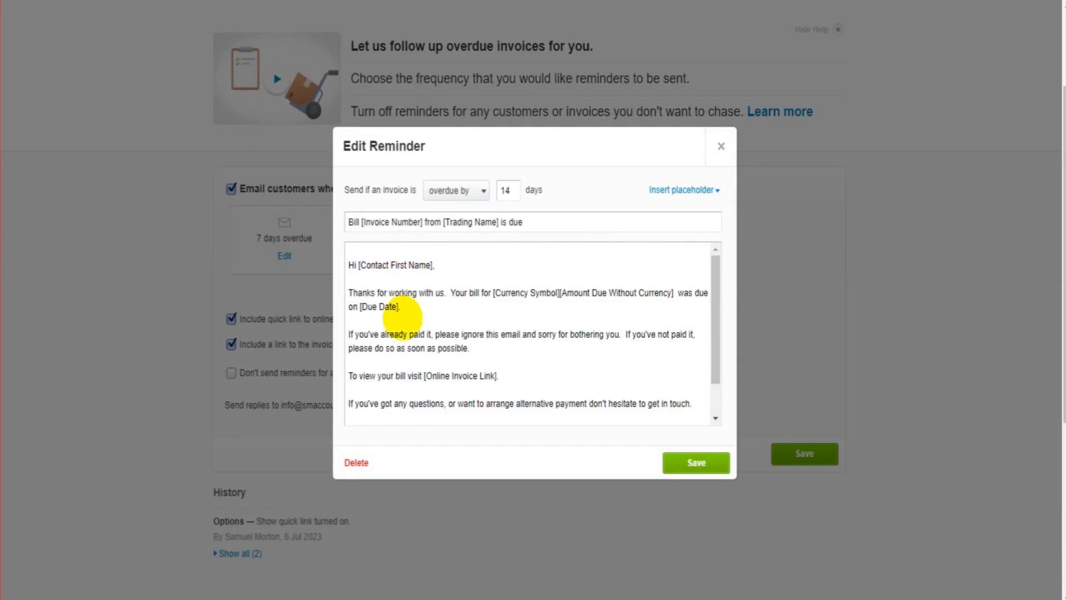
pyautogui.click(721, 146)
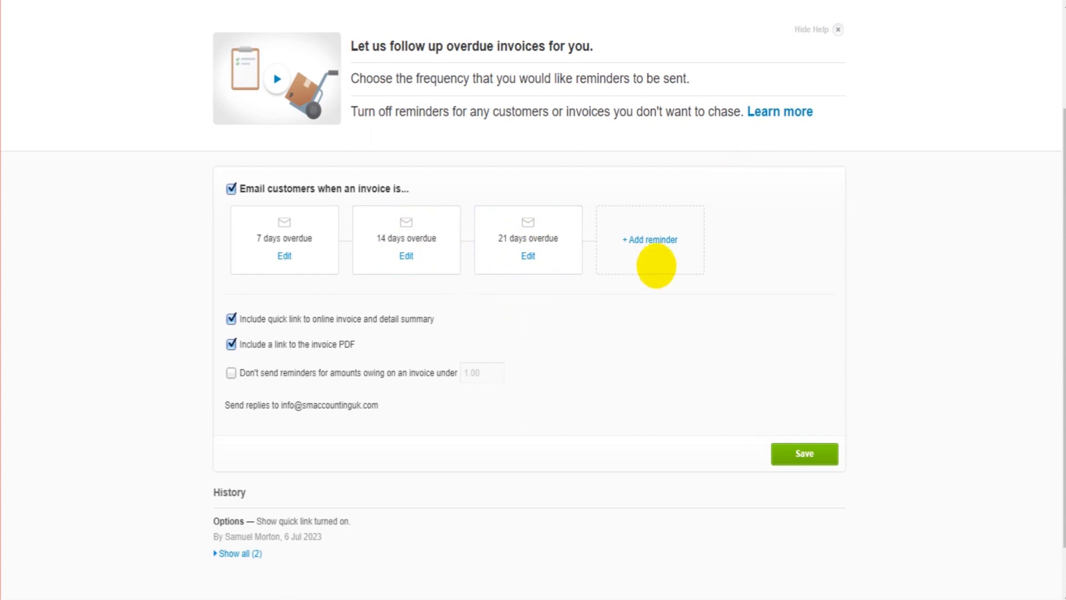
pyautogui.click(638, 237)
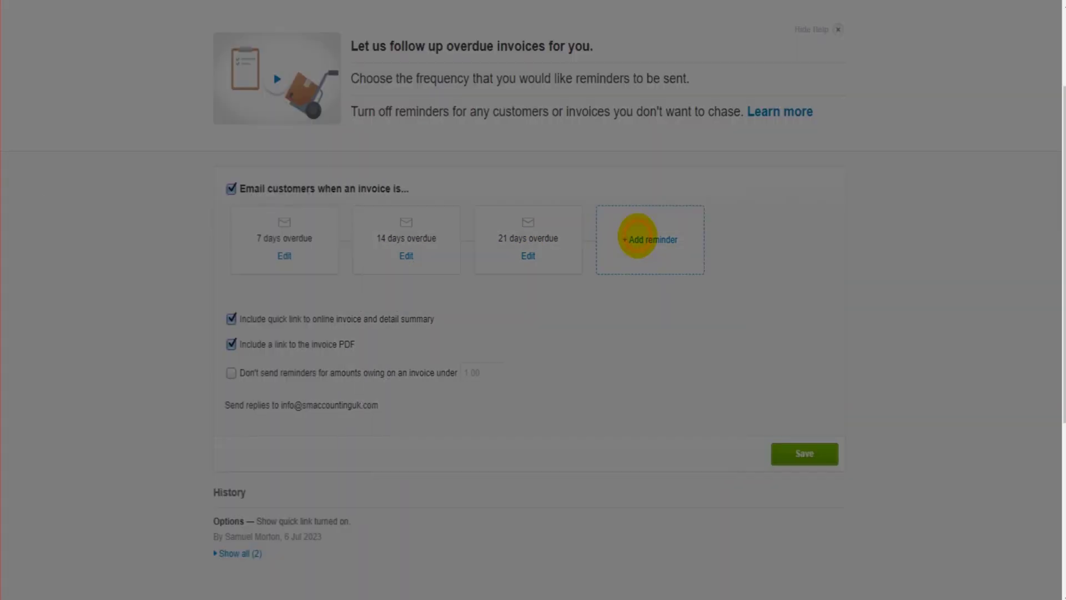
pyautogui.click(724, 146)
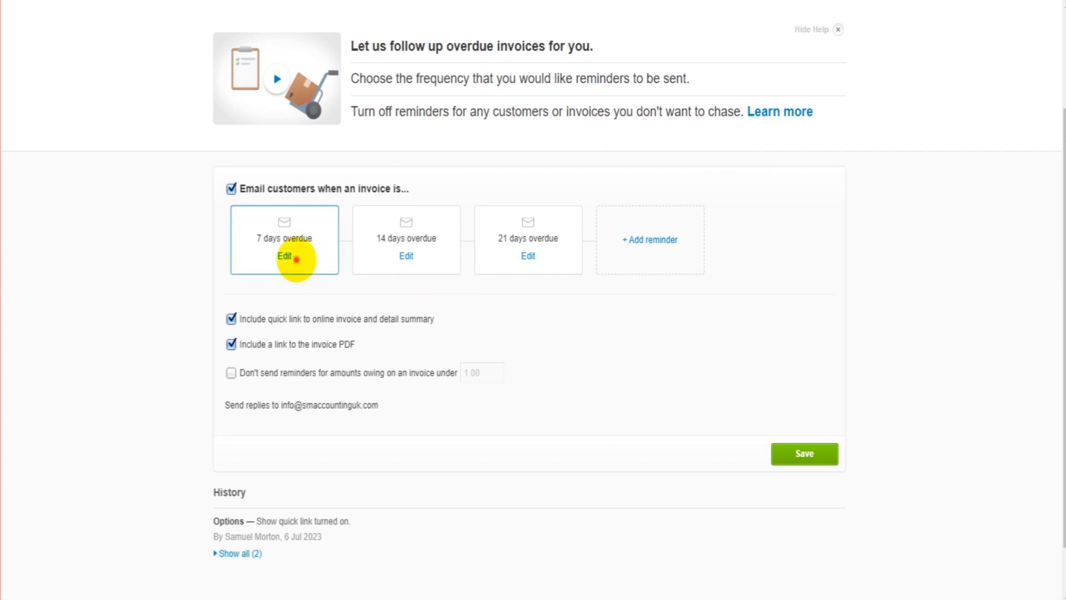
pyautogui.click(284, 257)
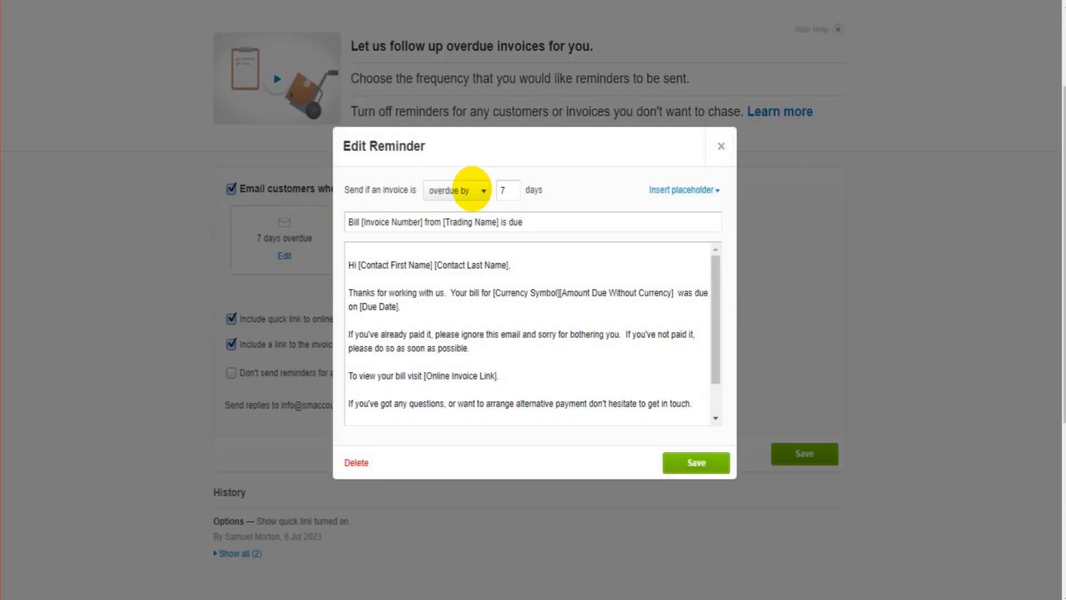
pyautogui.click(469, 190)
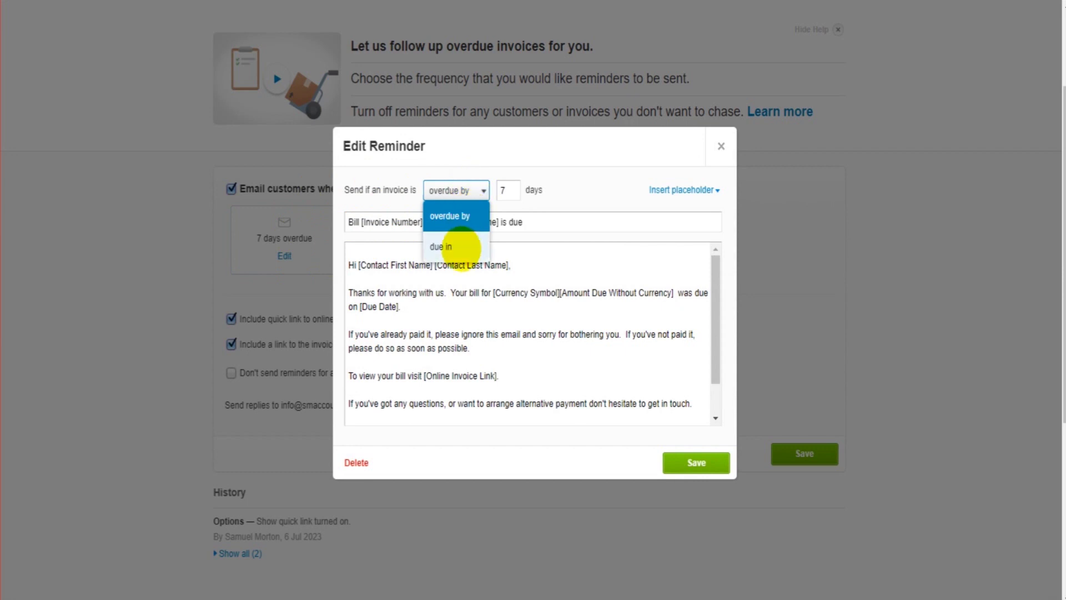
pyautogui.click(543, 188)
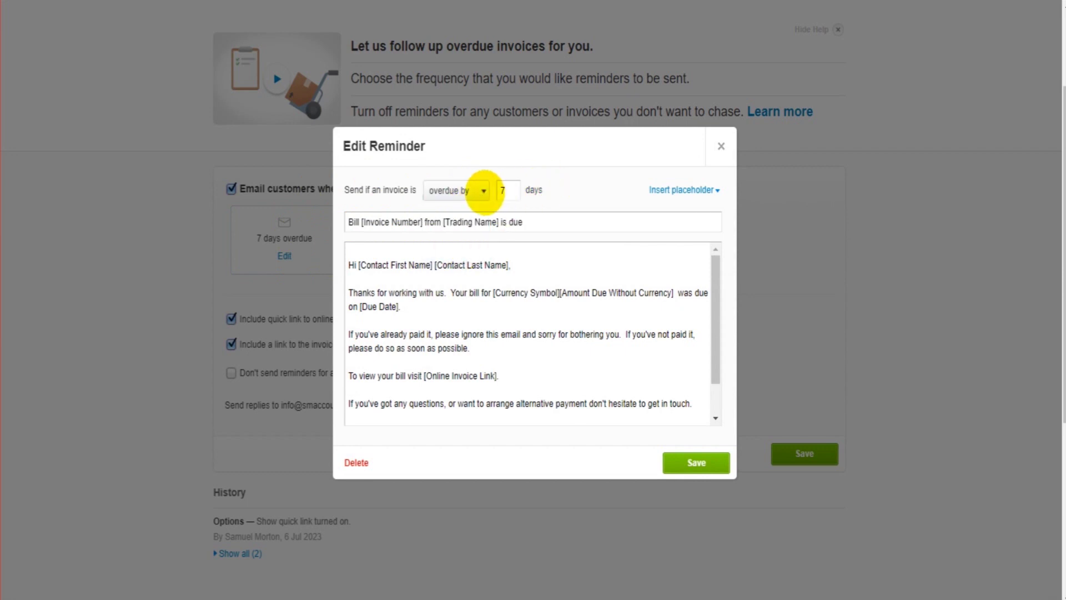
pyautogui.click(720, 146)
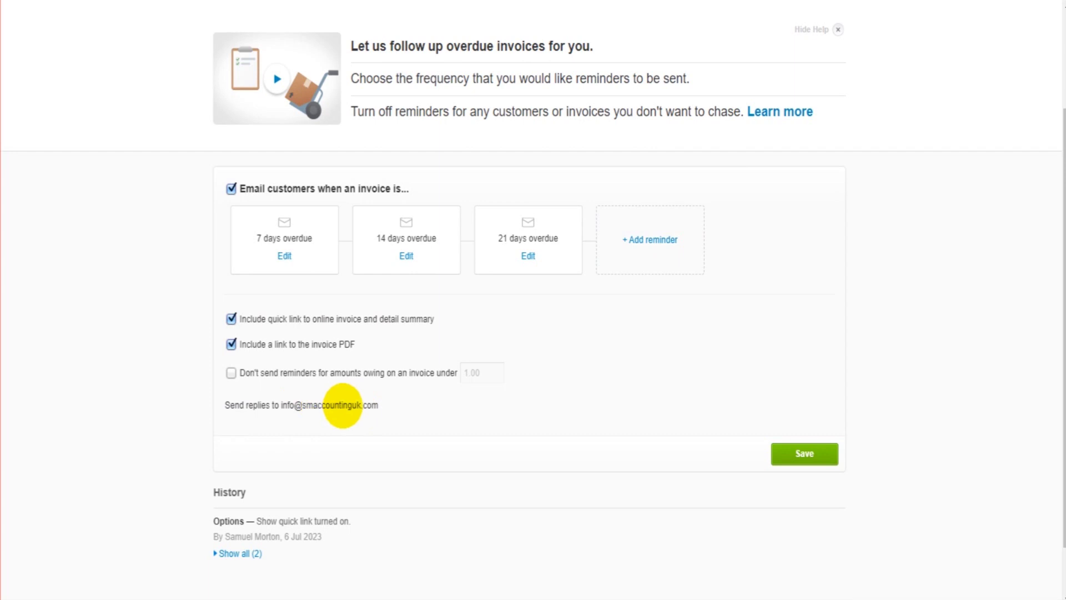
pyautogui.click(383, 405)
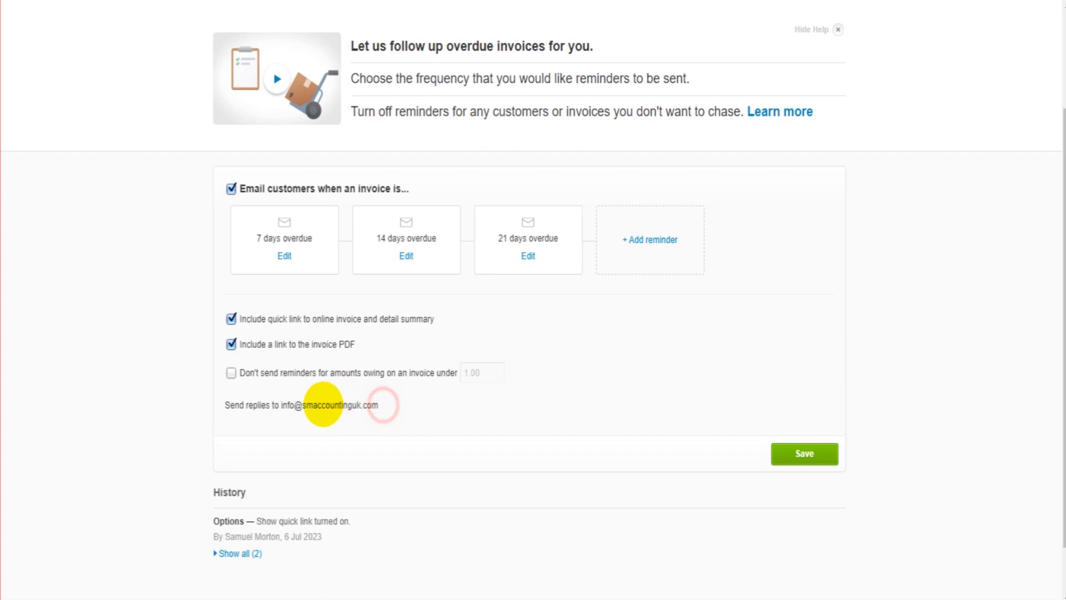
pyautogui.scroll(2, 339, 426)
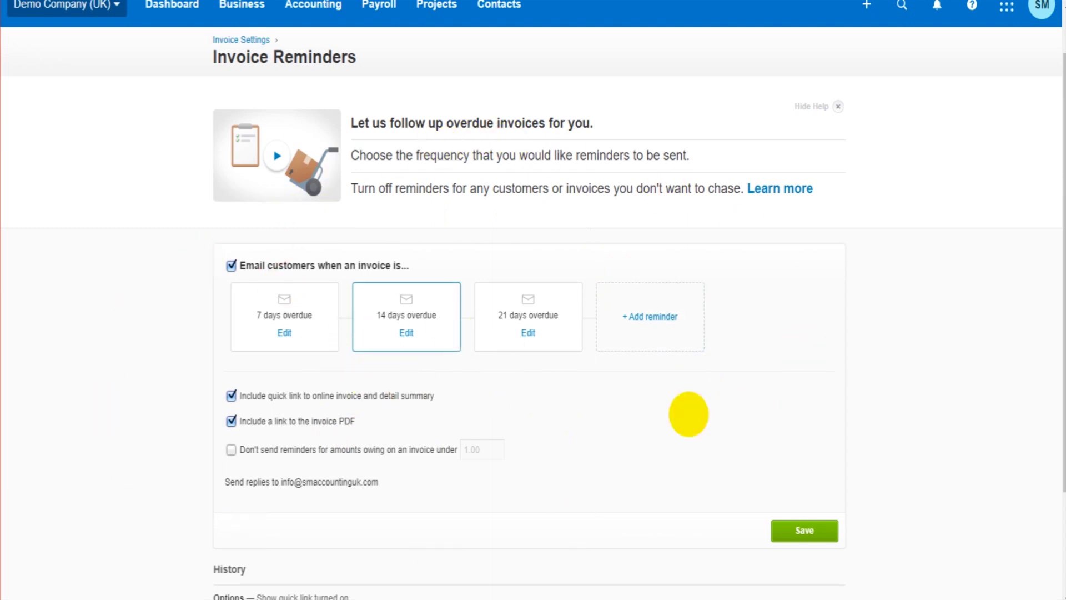
# - Save the reminder settings, then untick overdue-invoice emailing and save again
pyautogui.click(805, 530)
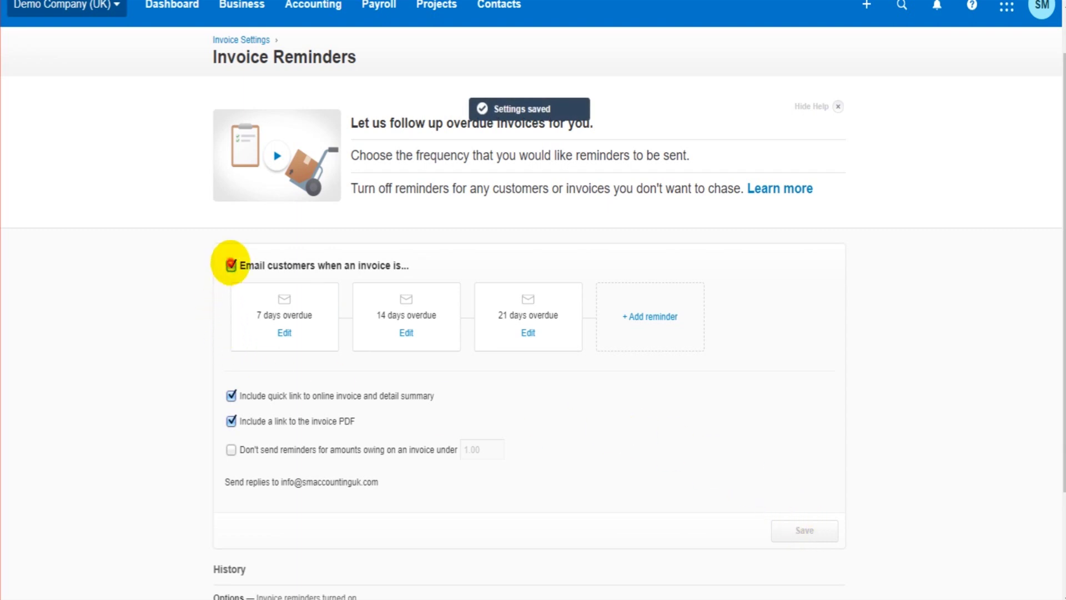
pyautogui.click(231, 265)
pyautogui.click(830, 527)
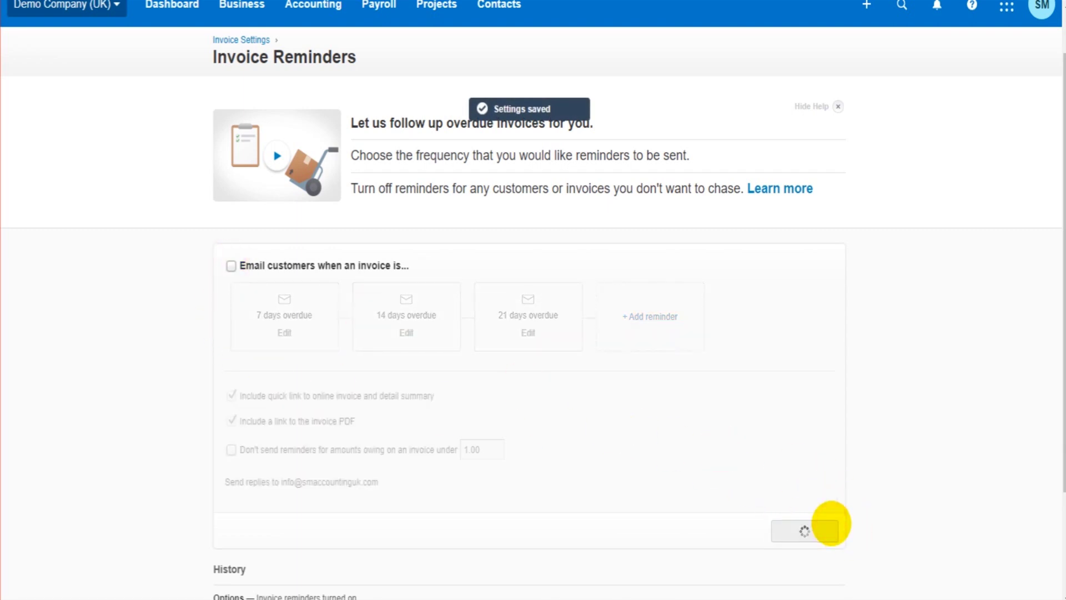
pyautogui.scroll(1, 831, 523)
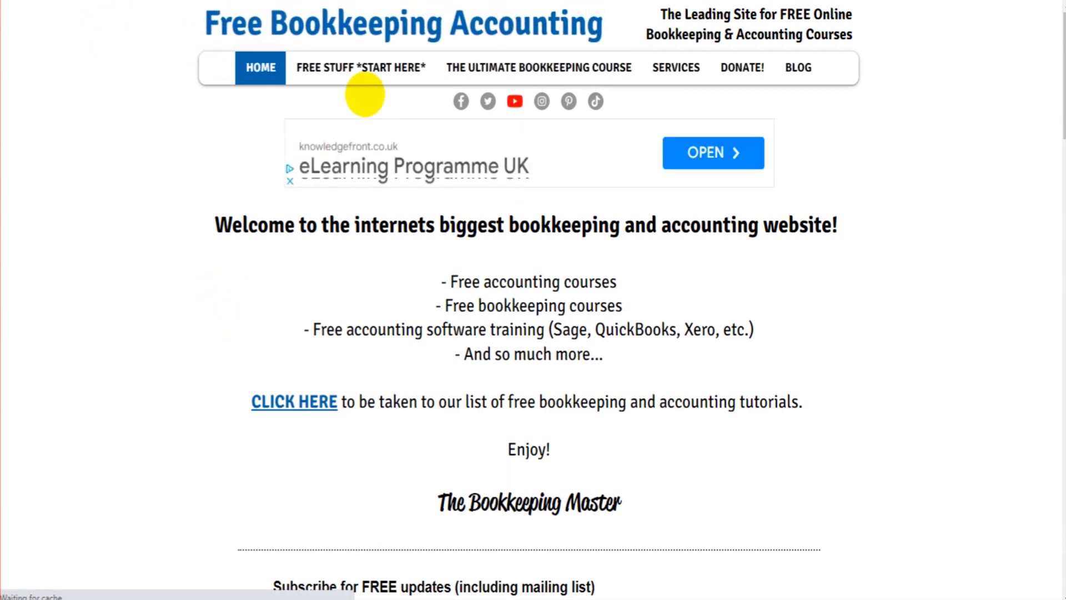
# - Open FREE STUFF *START HERE* and choose the Xero card to reach Free Xero Training
pyautogui.click(366, 68)
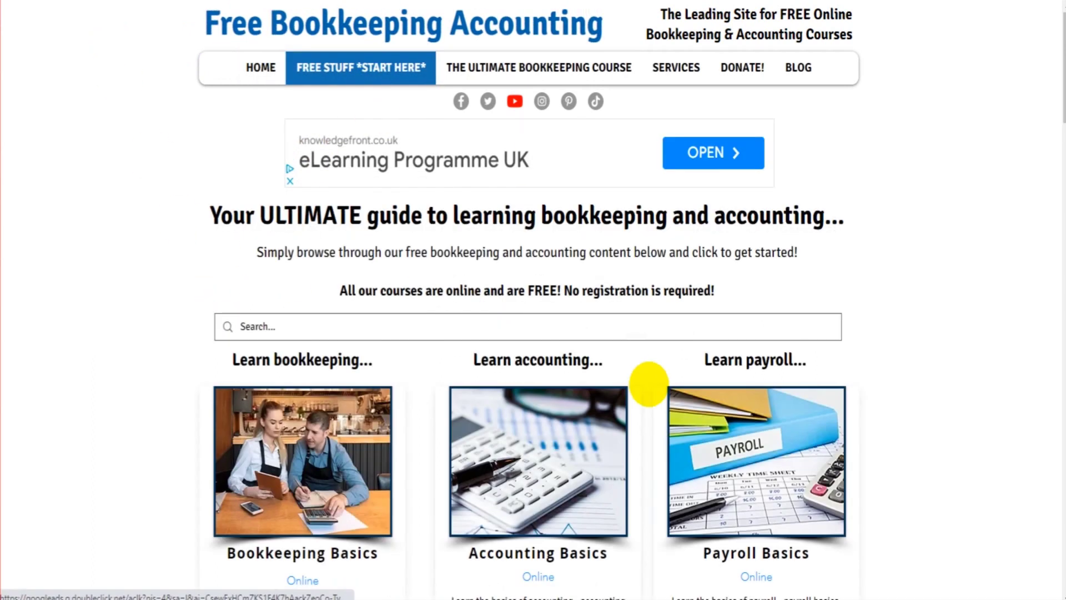
pyautogui.scroll(-4, 309, 378)
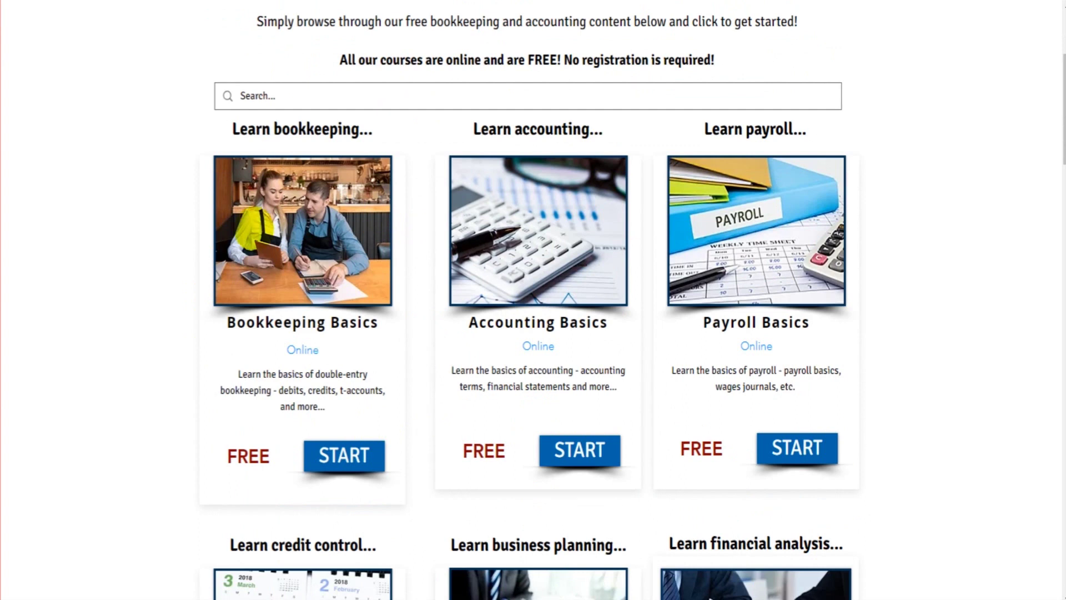
pyautogui.scroll(-3, 255, 229)
pyautogui.scroll(-7, 643, 269)
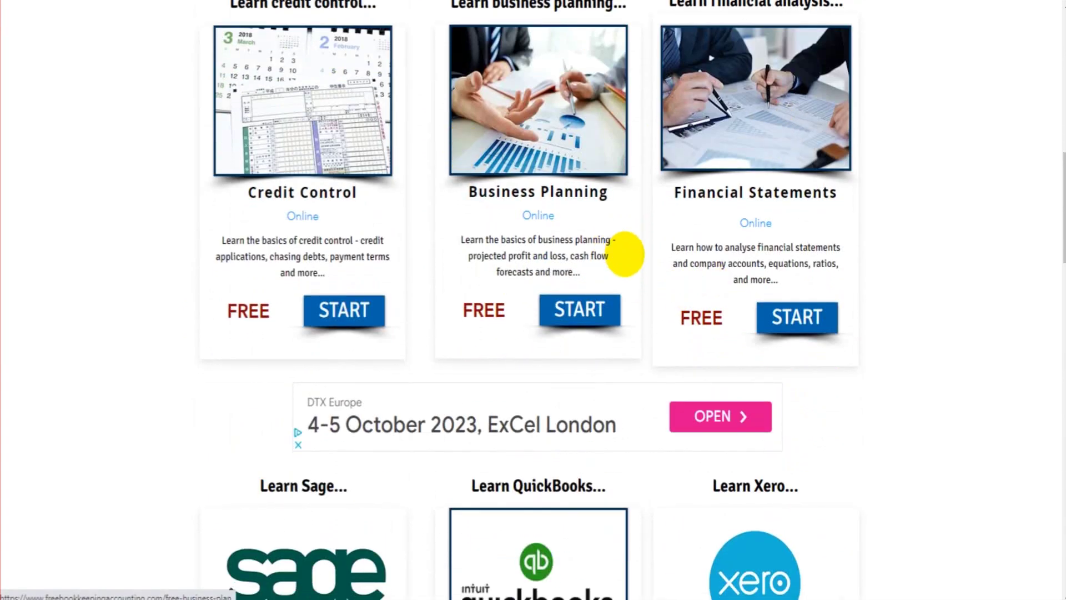
pyautogui.scroll(-5, 516, 308)
pyautogui.click(766, 282)
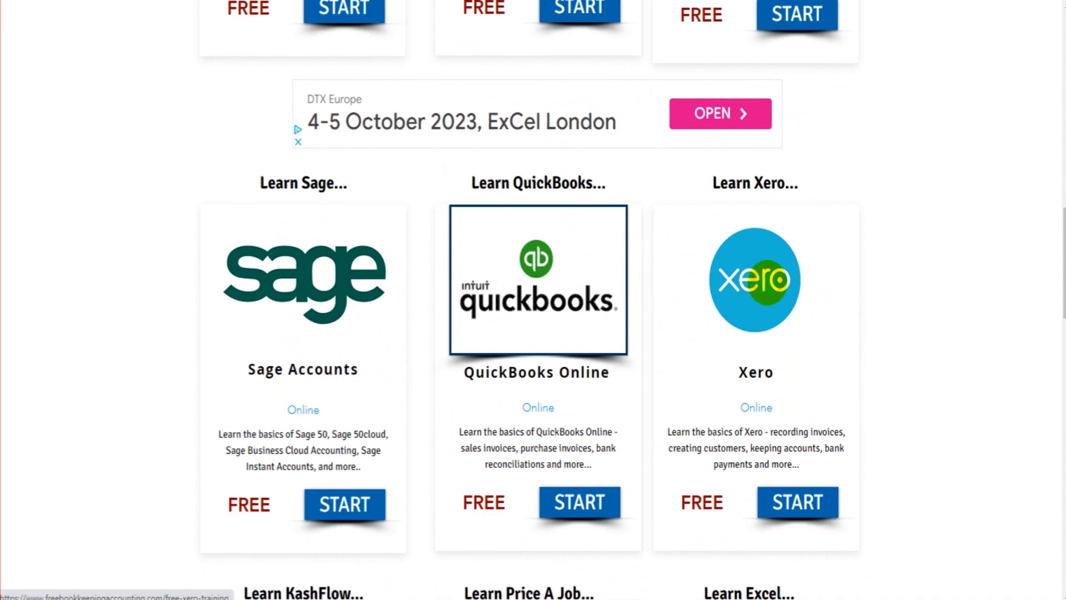
# - Scroll through the Free Xero Training page and switch back to the Xero tab
pyautogui.scroll(-4, 767, 282)
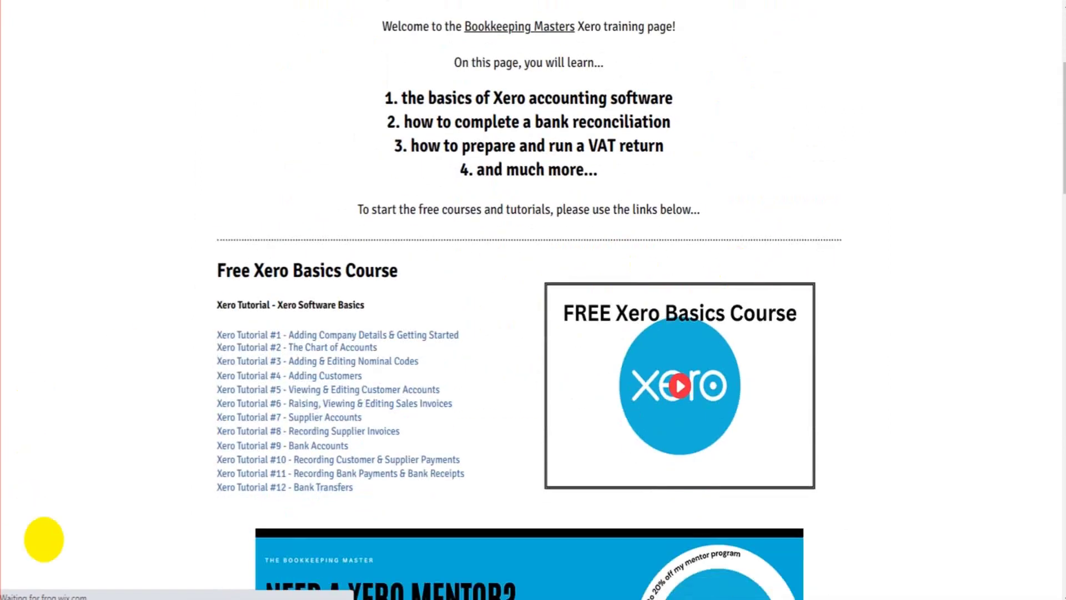
pyautogui.scroll(-1, 300, 327)
pyautogui.scroll(-9, 300, 328)
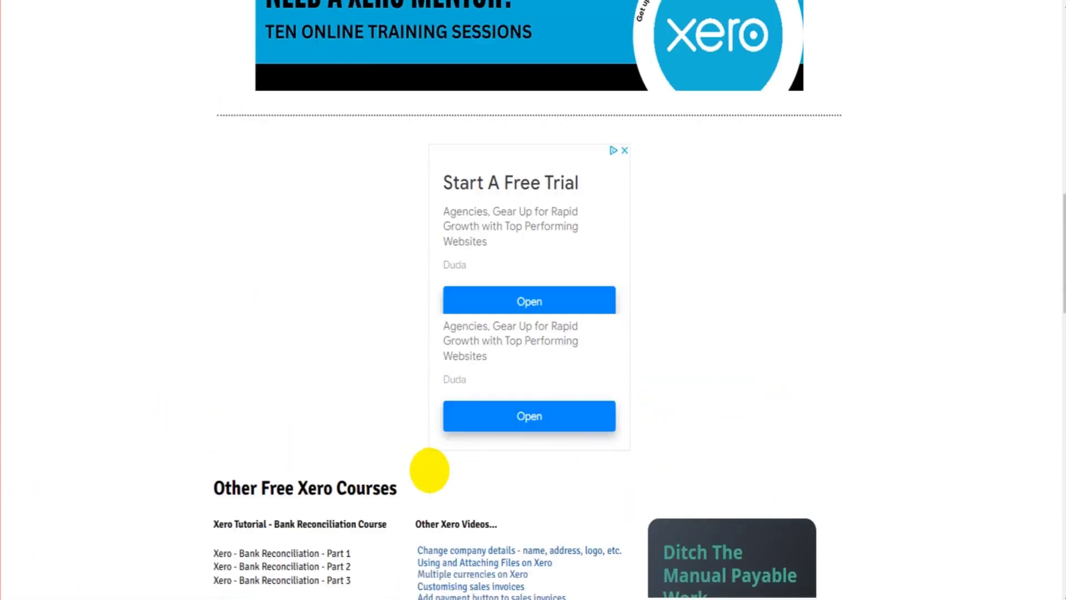
pyautogui.scroll(5, 429, 468)
pyautogui.scroll(9, 430, 468)
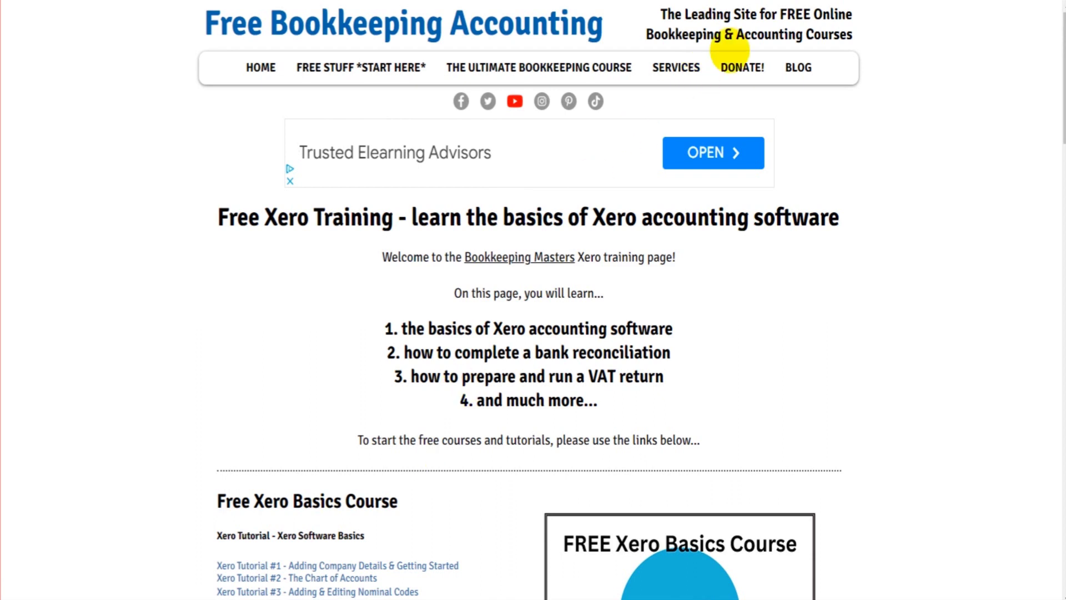
pyautogui.click(767, 1)
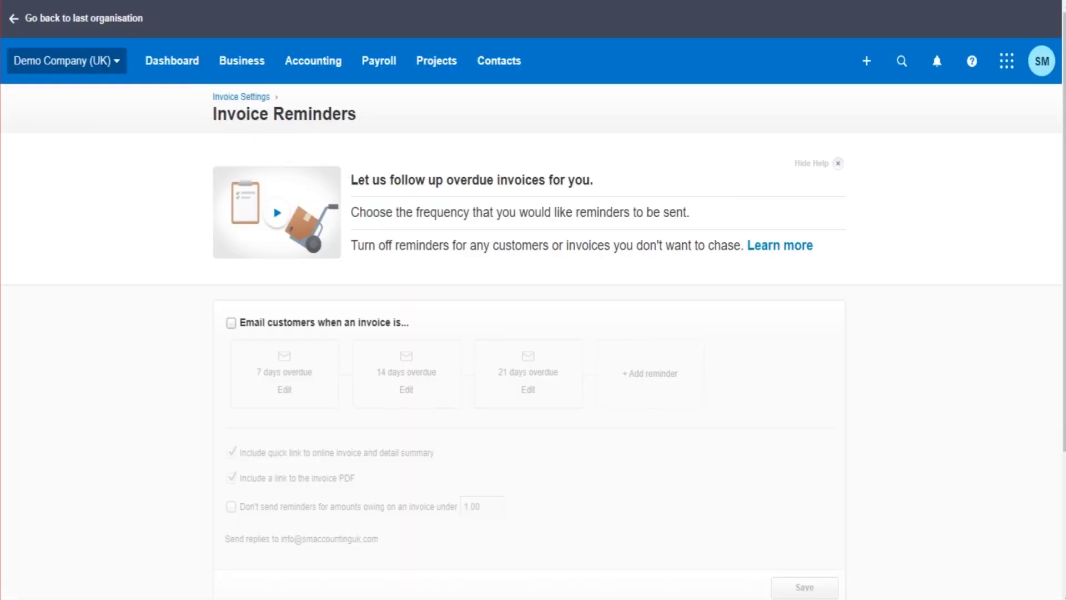